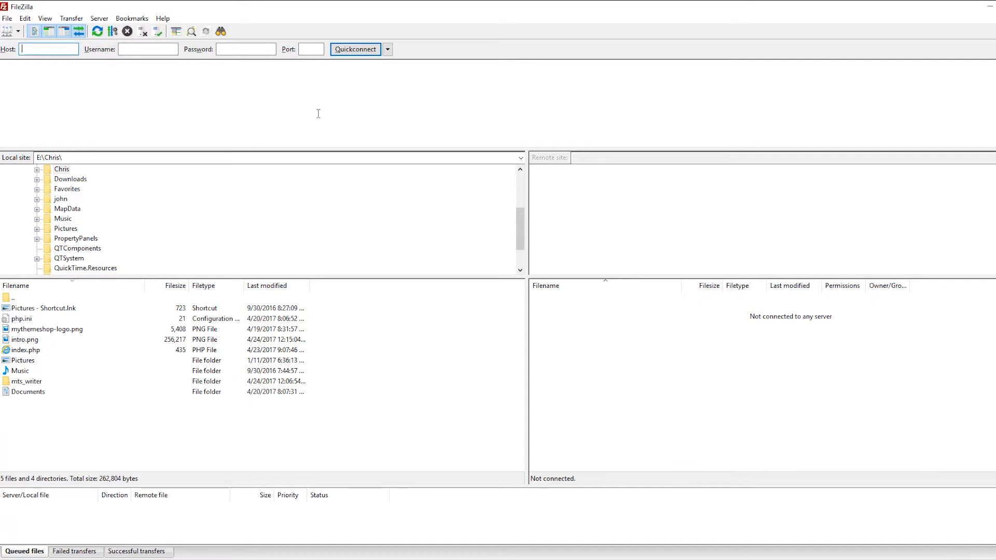
# Add a new site entry named "website" under My Sites in the Site Manager.
pyautogui.click(8, 19)
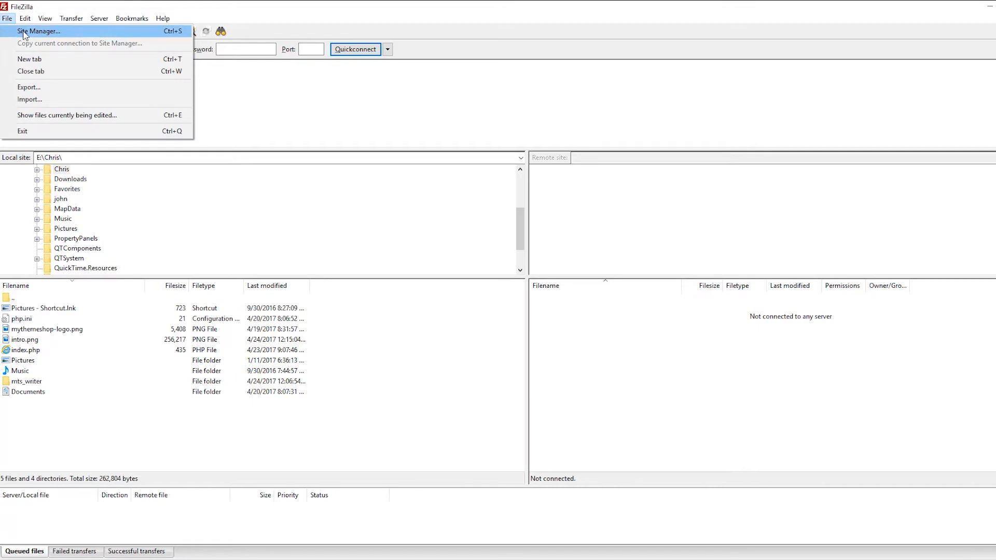
pyautogui.click(20, 32)
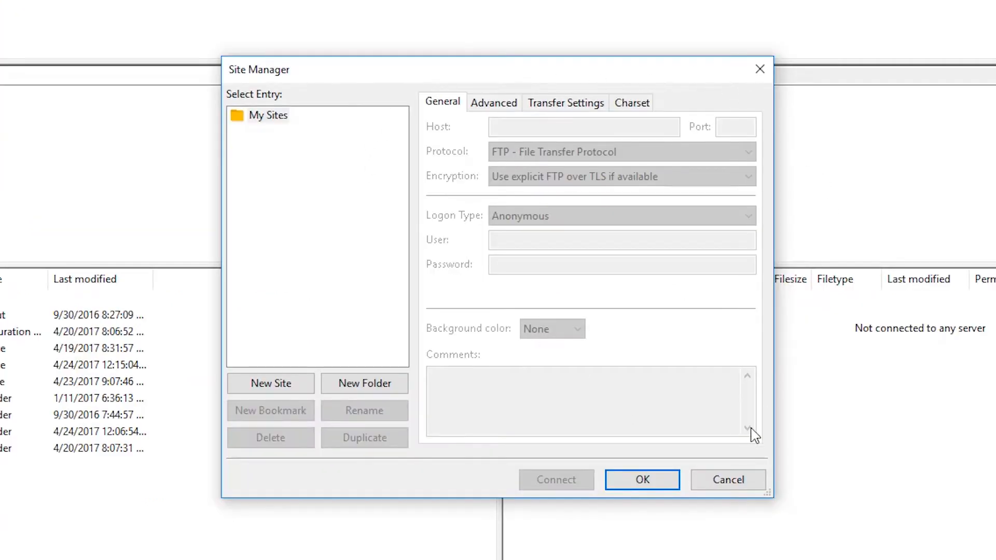
pyautogui.click(271, 384)
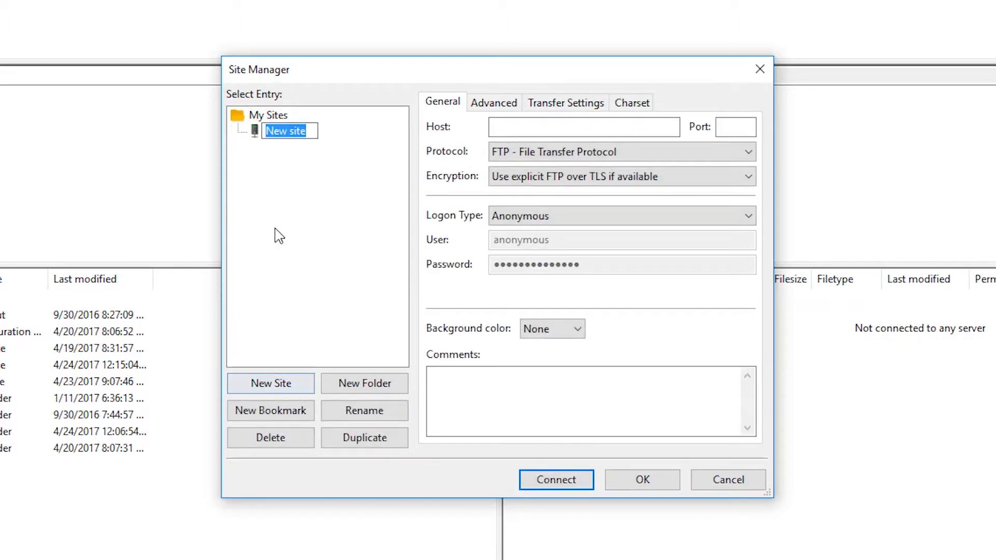
pyautogui.click(295, 157)
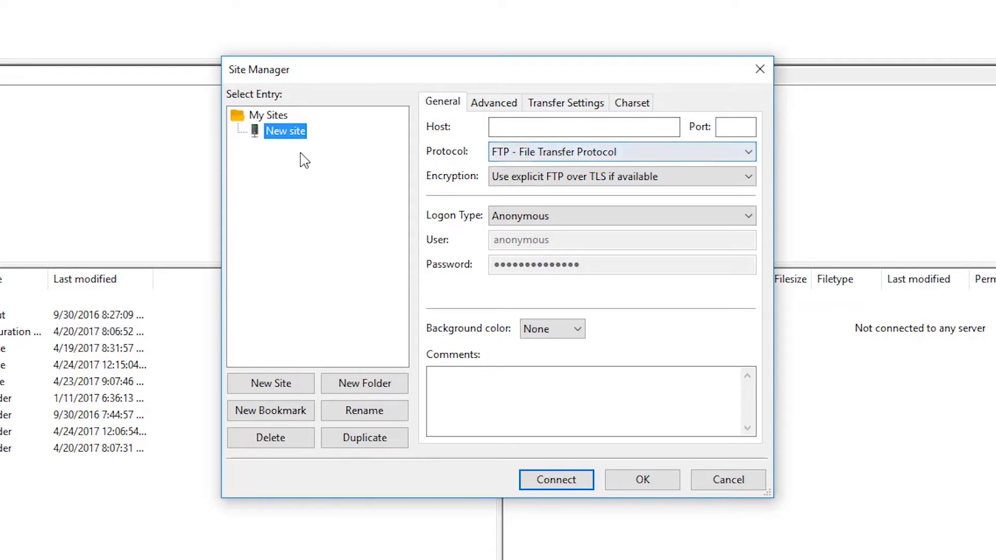
pyautogui.click(280, 132)
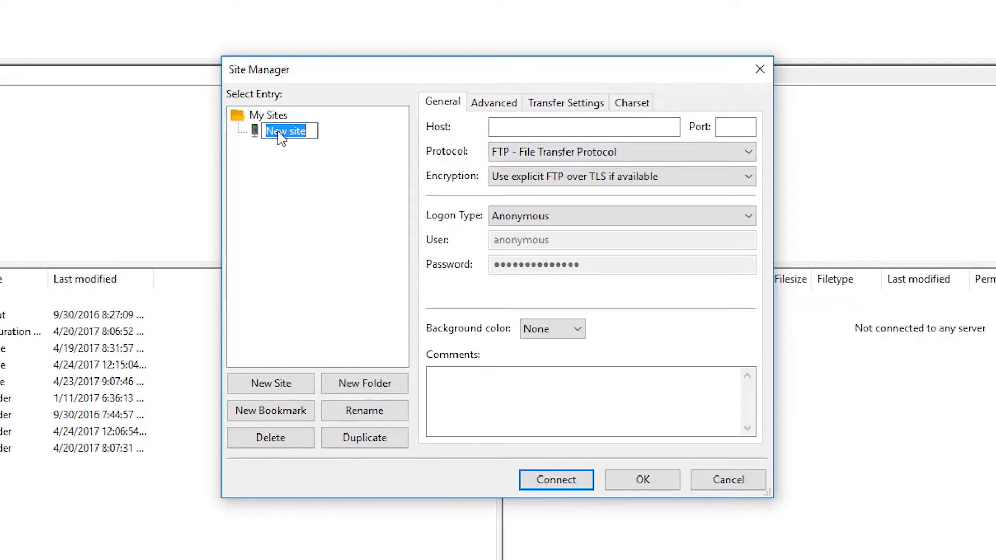
pyautogui.write('website')
pyautogui.press('Return')
# Connect to the FTP host ftp.mytestspot.com on port 21 using Normal logon with the account's username and password.
pyautogui.click(563, 155)
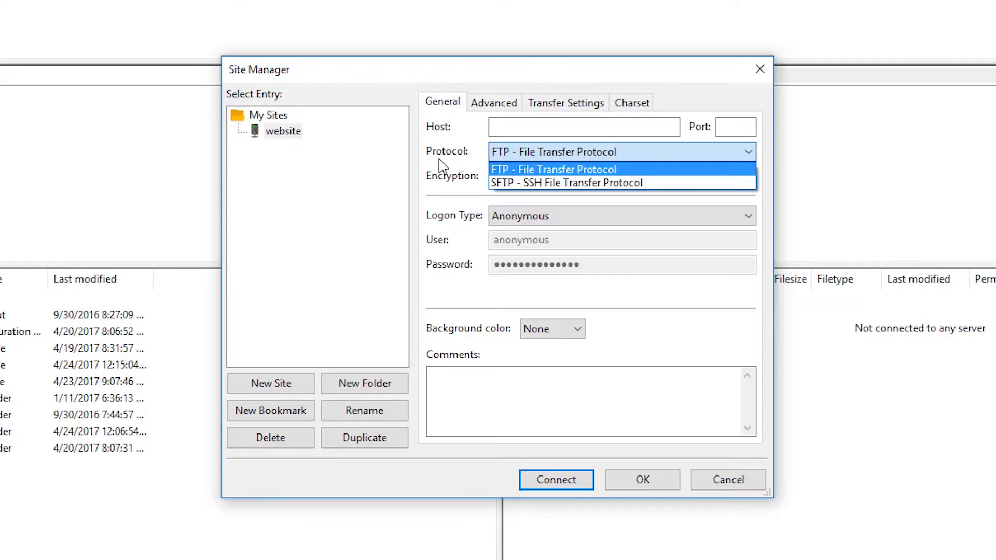
pyautogui.click(540, 126)
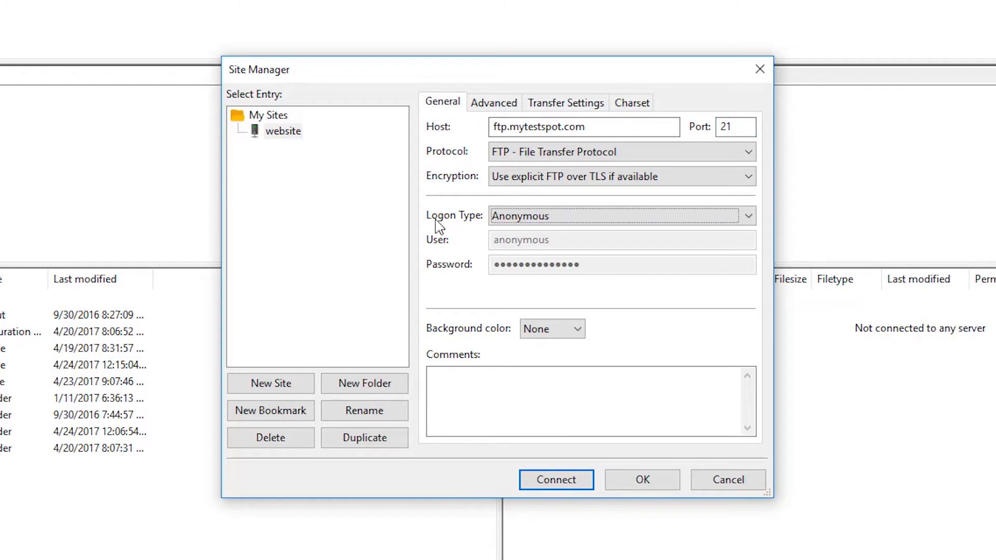
pyautogui.click(514, 218)
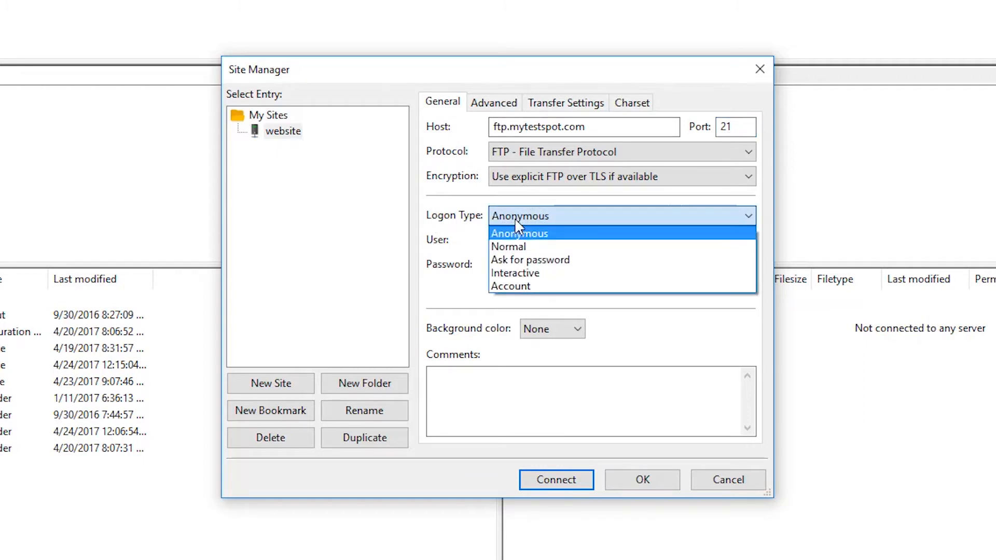
pyautogui.click(513, 248)
pyautogui.click(586, 248)
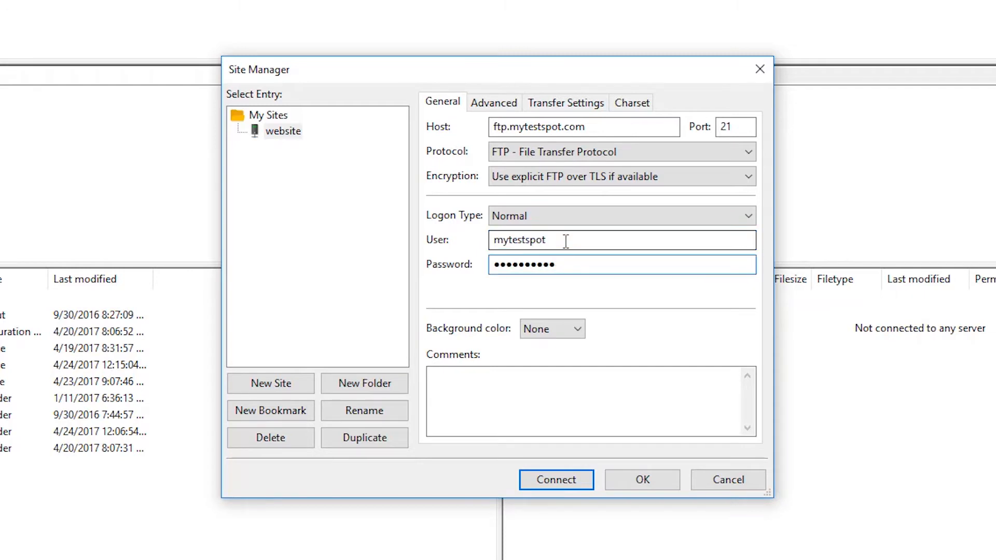
pyautogui.click(566, 484)
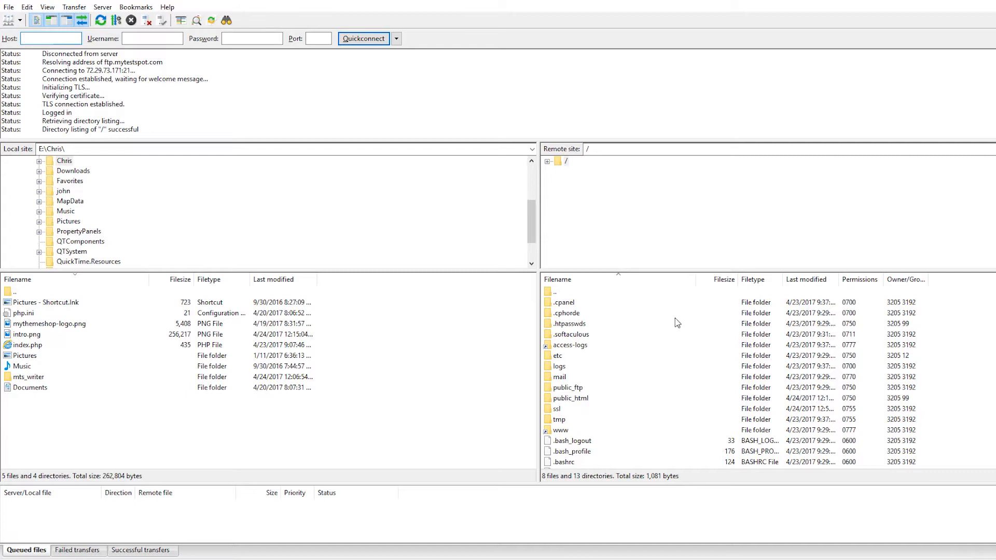
# Open the public_html folder on the remote site.
pyautogui.scroll(-1, 669, 310)
pyautogui.scroll(-1, 631, 317)
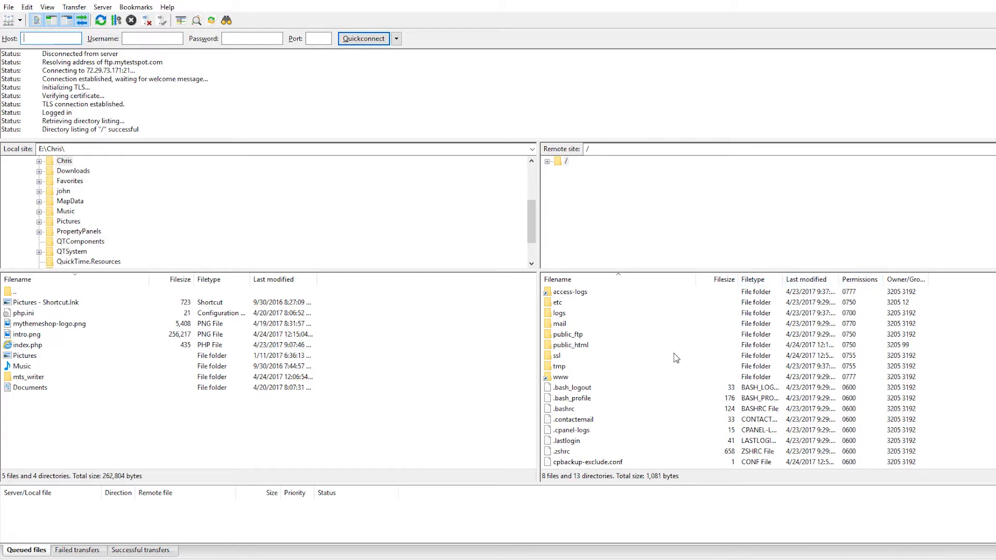
pyautogui.scroll(2, 651, 355)
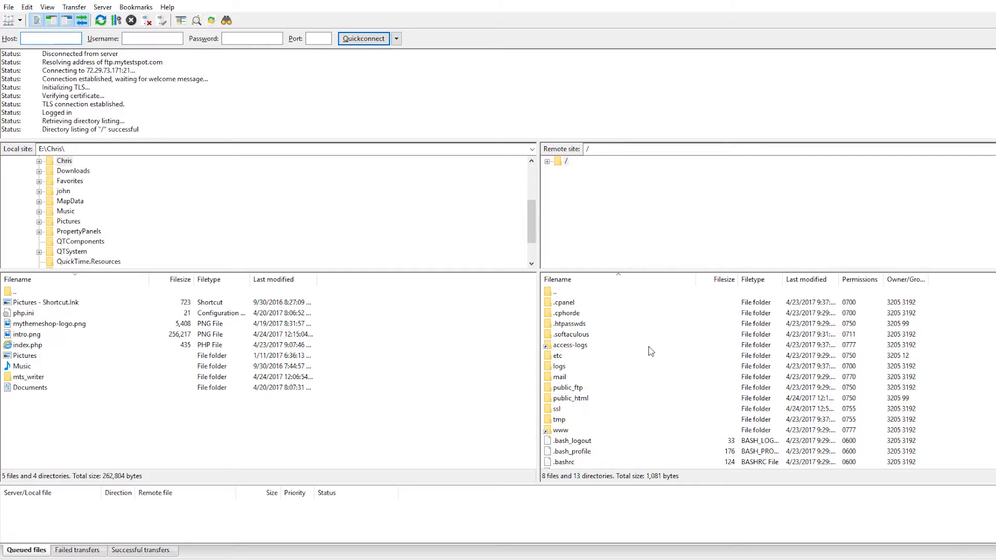
pyautogui.doubleClick(581, 398)
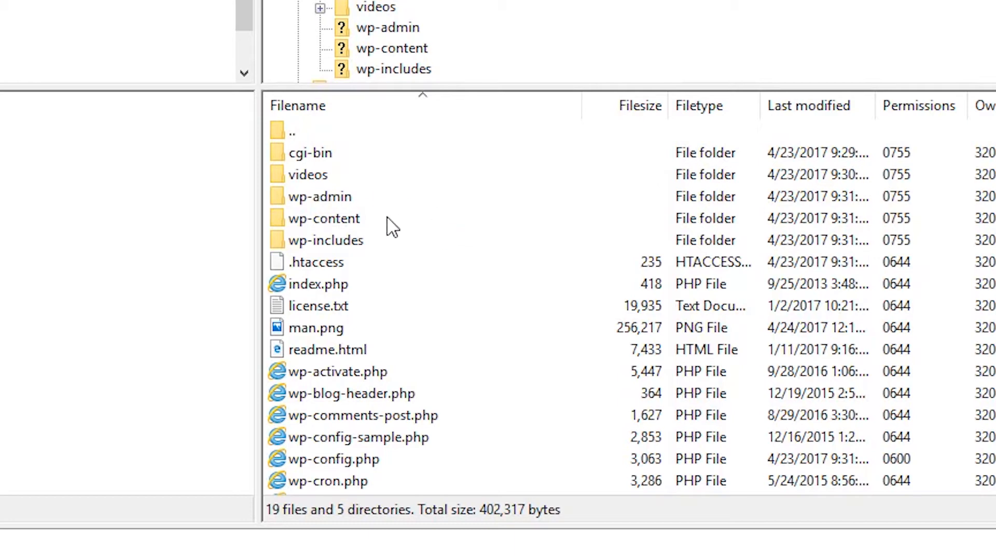
# Examine the WordPress files in the remote public_html folder, look inside its wp-content folder, and return to public_html.
pyautogui.scroll(-3, 550, 373)
pyautogui.scroll(3, 540, 378)
pyautogui.click(314, 223)
pyautogui.doubleClick(316, 227)
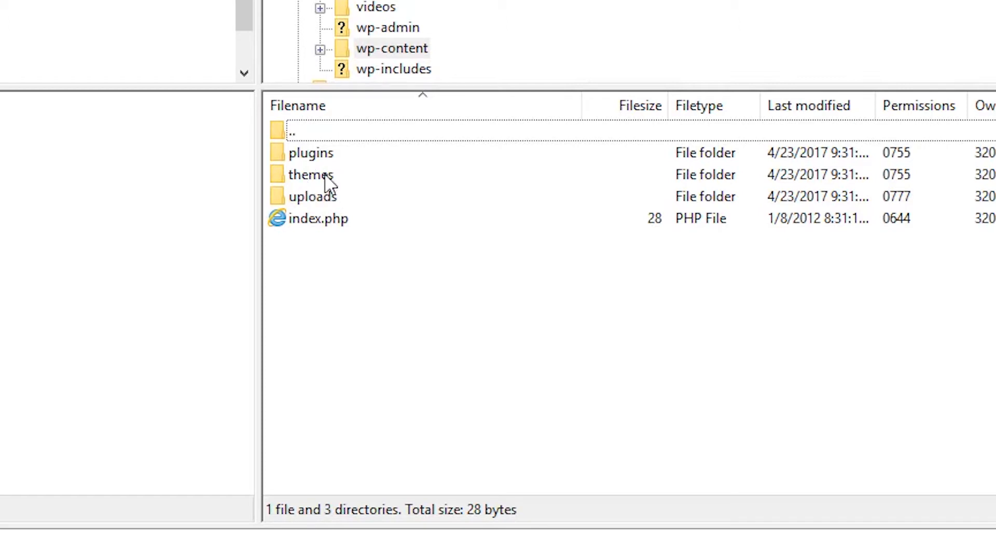
pyautogui.doubleClick(277, 133)
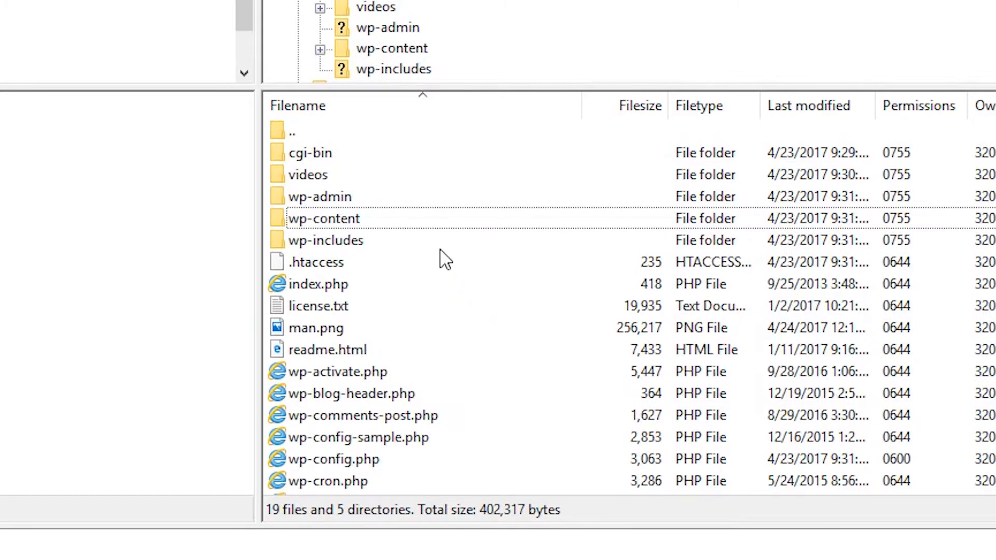
pyautogui.scroll(-3, 516, 299)
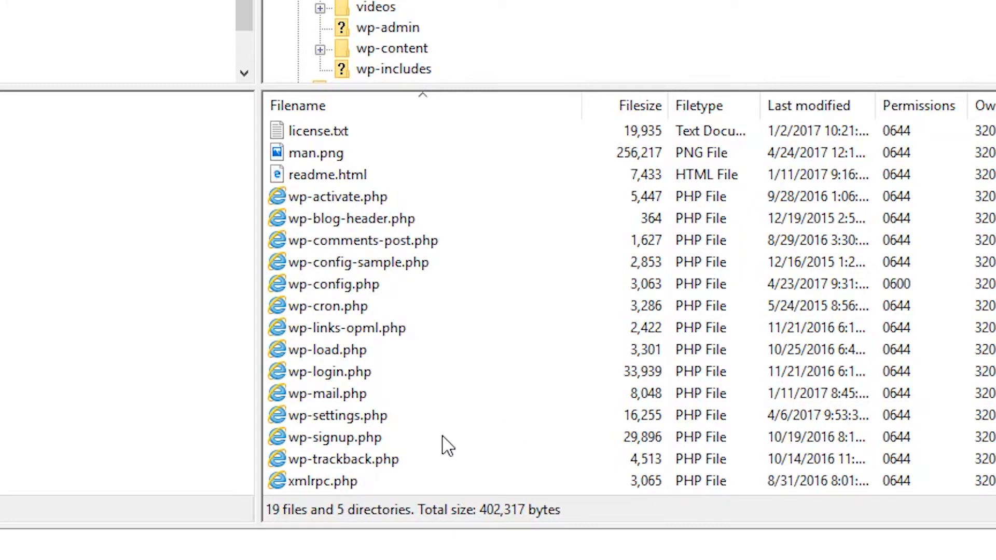
pyautogui.scroll(1, 447, 446)
pyautogui.scroll(2, 443, 445)
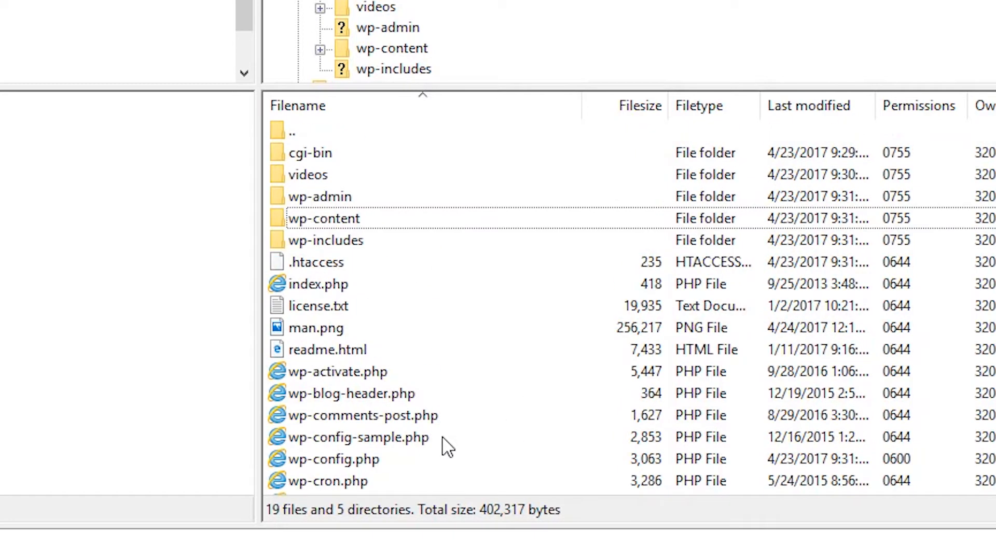
pyautogui.scroll(-3, 477, 378)
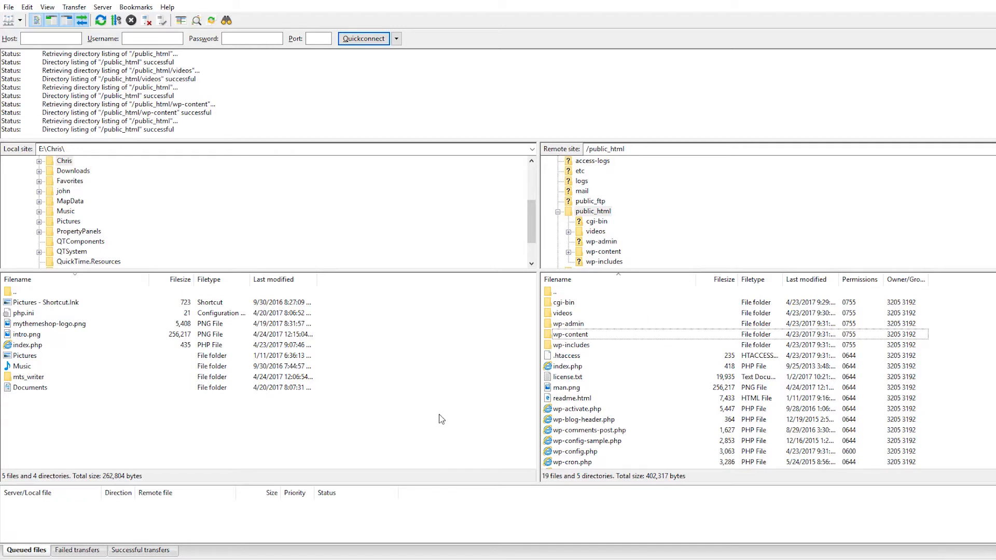
# Open the local intro.png file to view the image, and close the viewer.
pyautogui.click(26, 338)
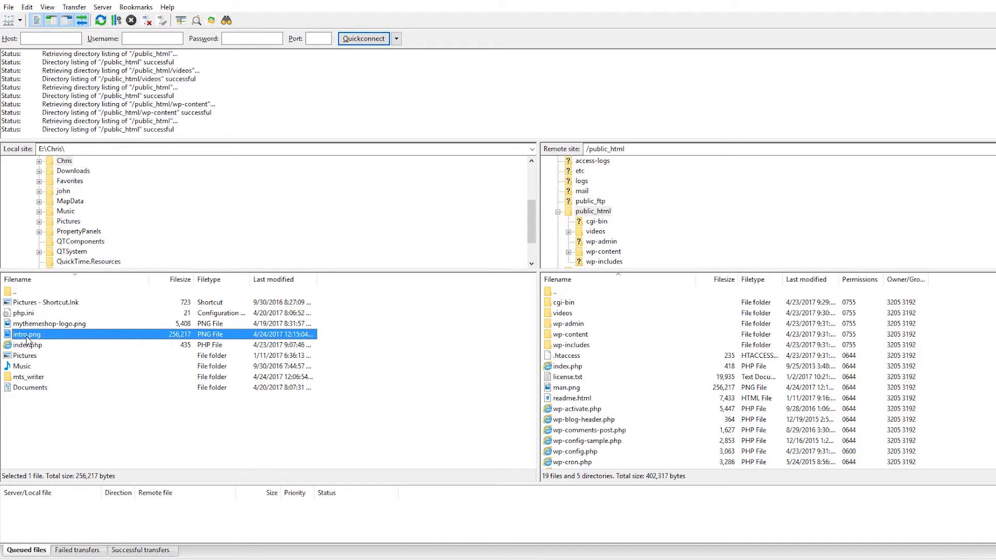
pyautogui.rightClick(27, 337)
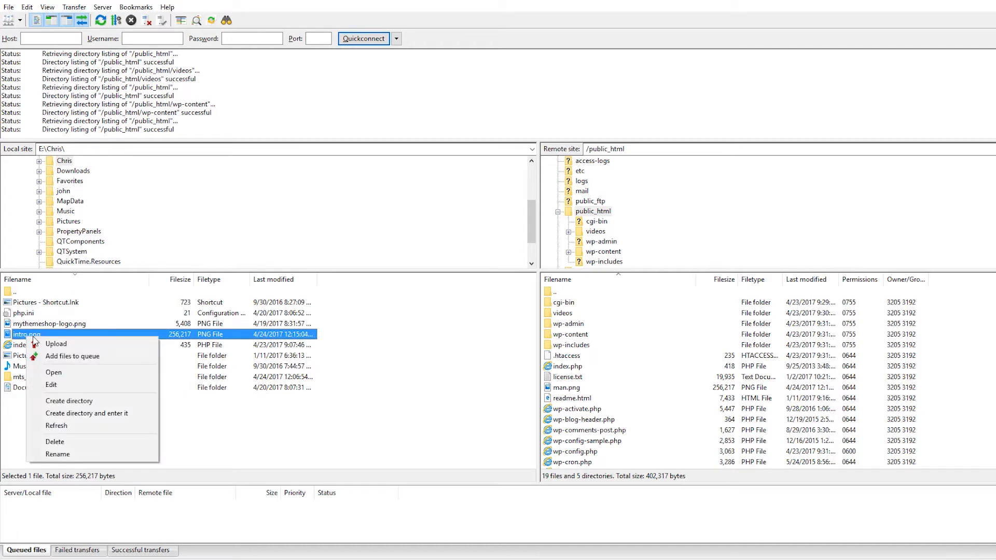
pyautogui.click(54, 372)
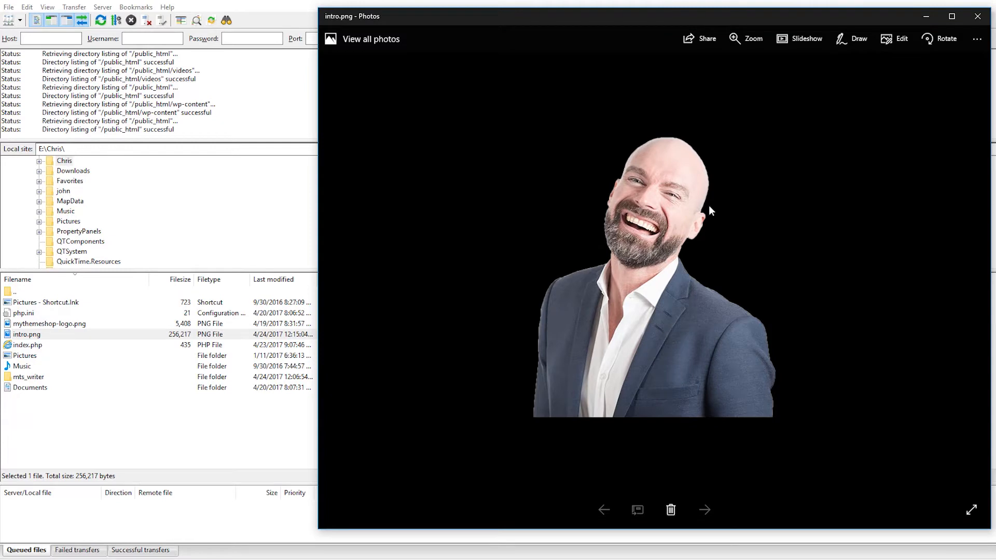
pyautogui.click(977, 16)
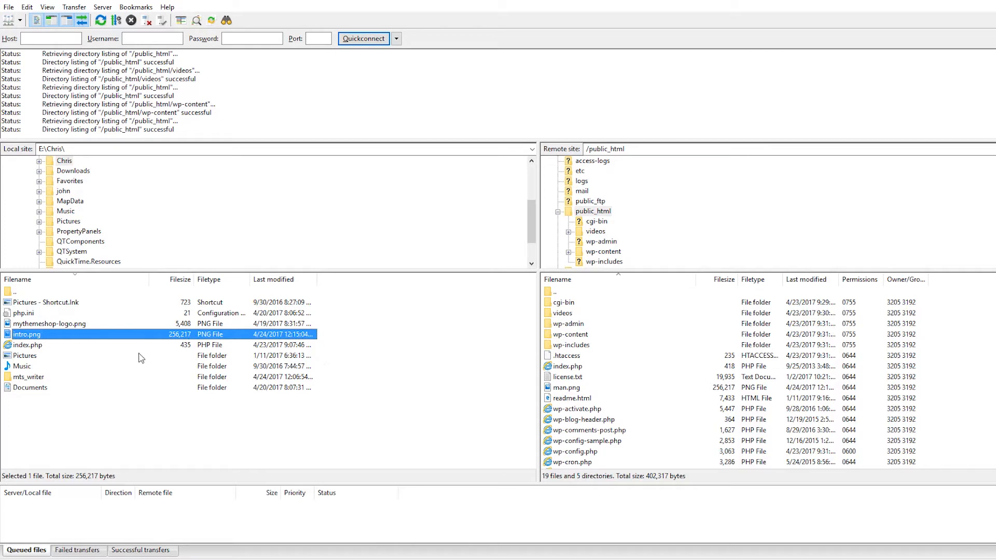
# Upload the local intro.png file to the remote public_html folder.
pyautogui.rightClick(54, 337)
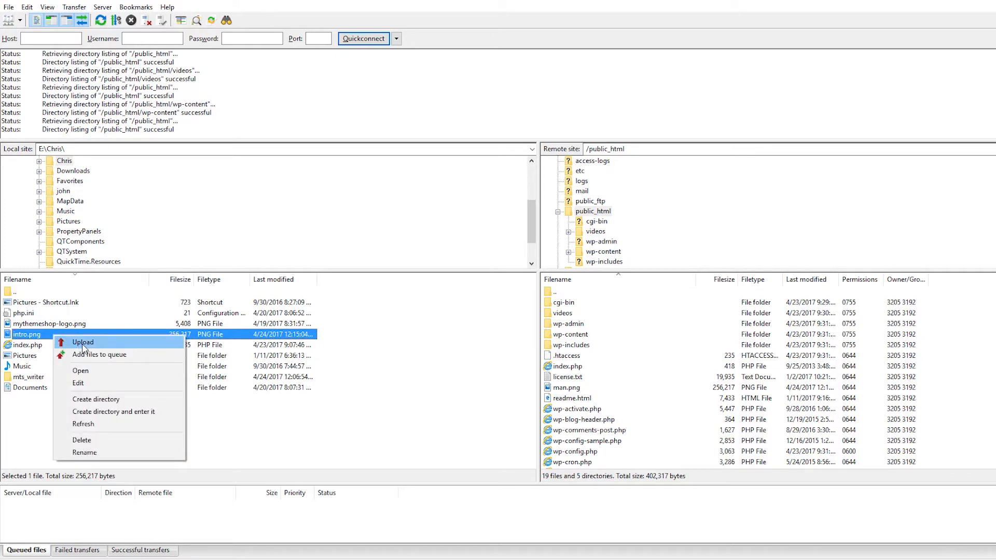
pyautogui.click(231, 430)
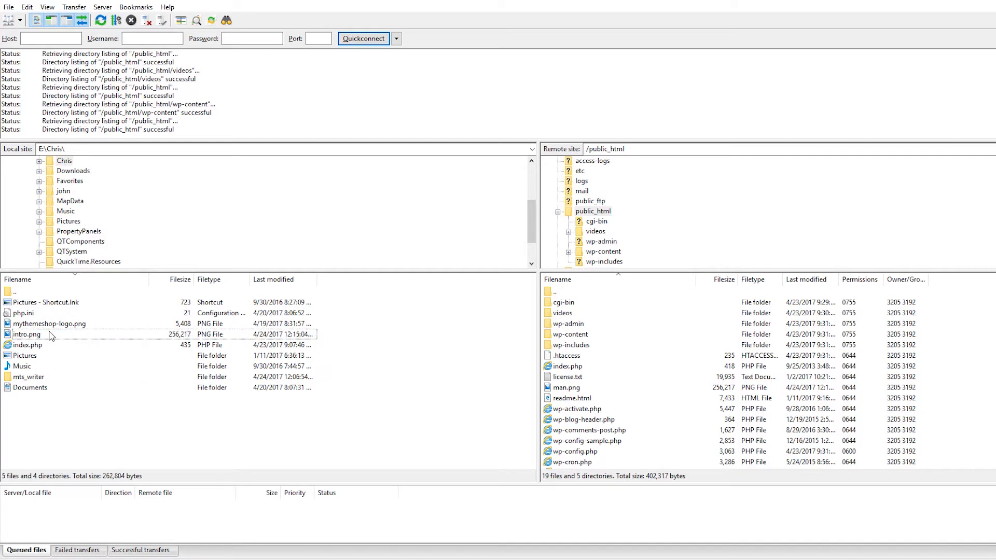
pyautogui.moveTo(45, 335); pyautogui.dragTo(86, 359)
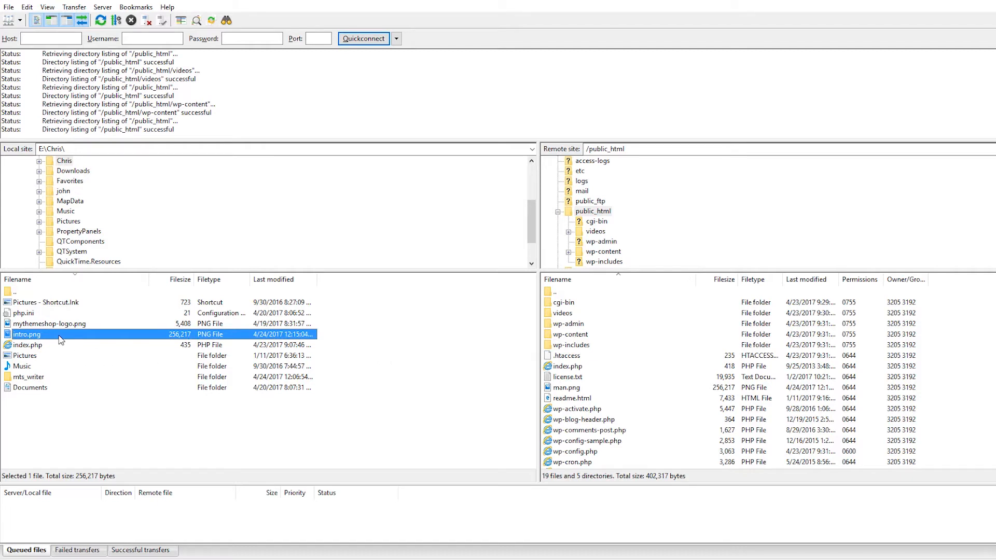
pyautogui.rightClick(60, 338)
pyautogui.click(77, 343)
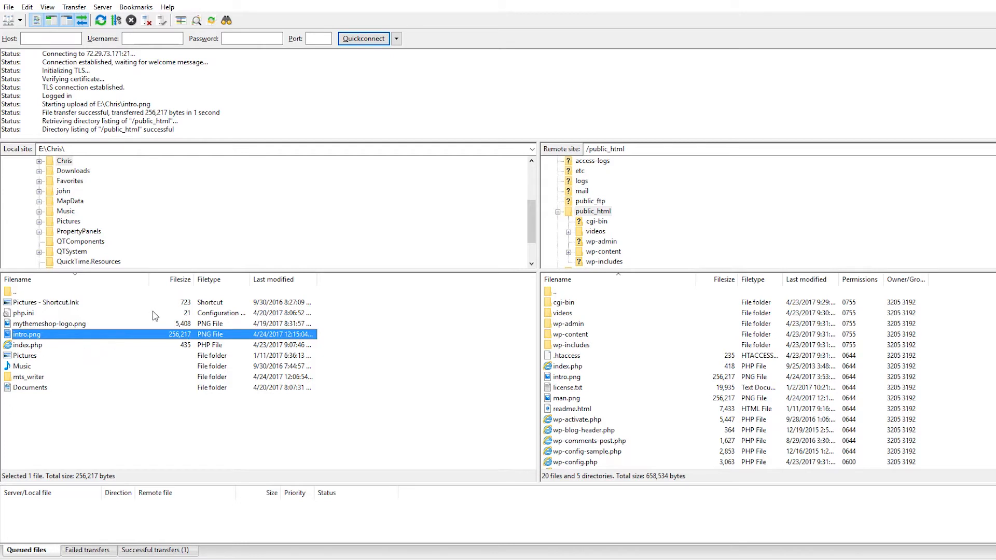
pyautogui.click(396, 355)
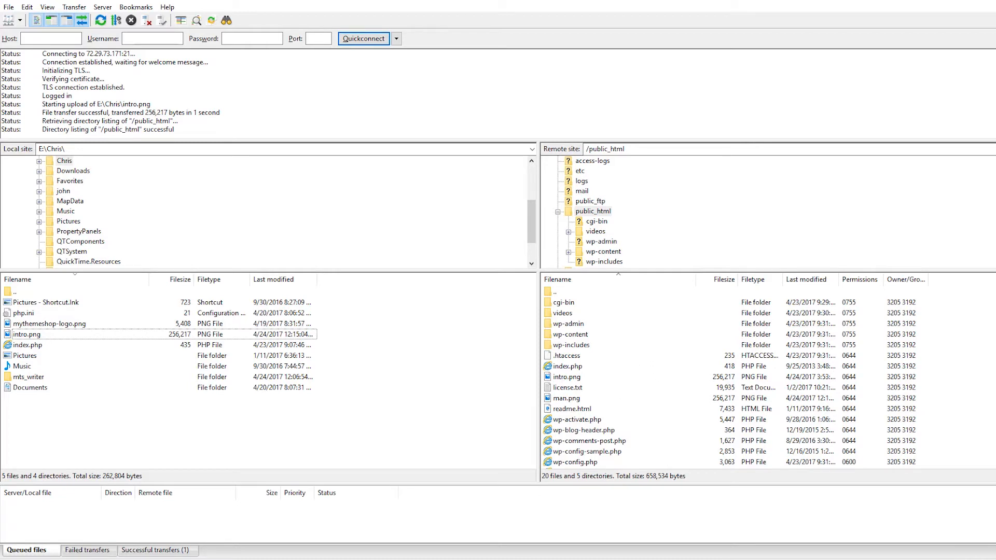
# Switch to Chrome, load mytestspot.com/intro.png to check the uploaded image, and return to FileZilla.
pyautogui.moveTo(288, 559)
pyautogui.click(288, 559)
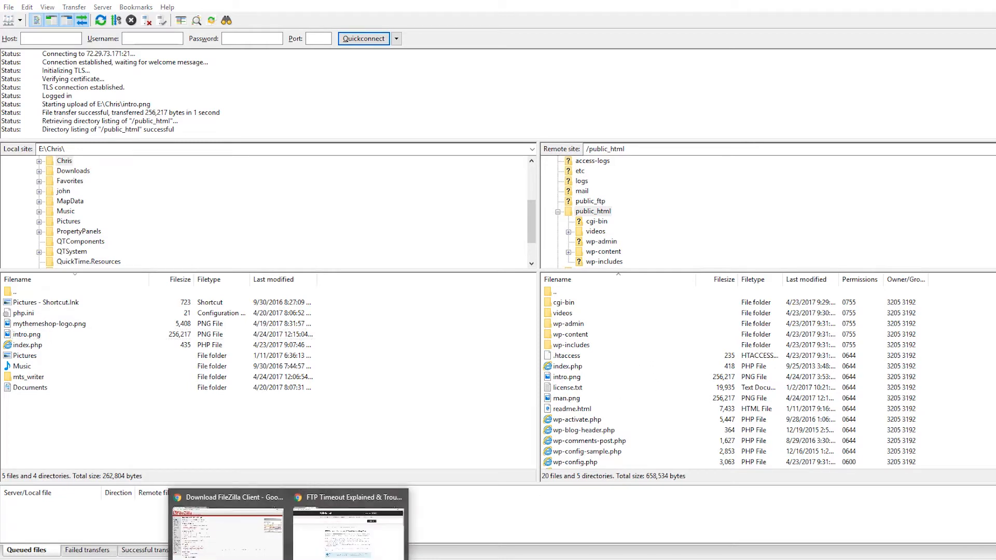
pyautogui.click(259, 509)
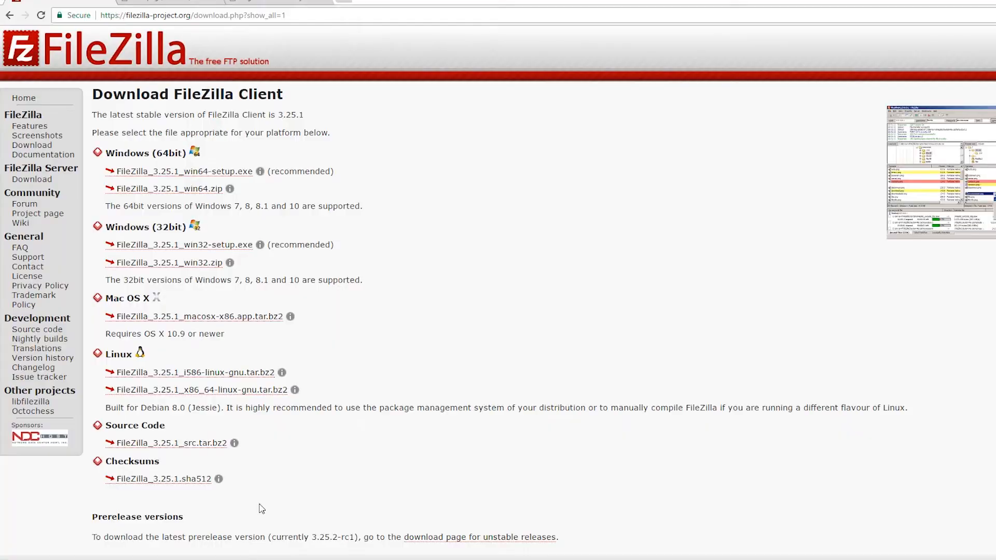
pyautogui.click(183, 5)
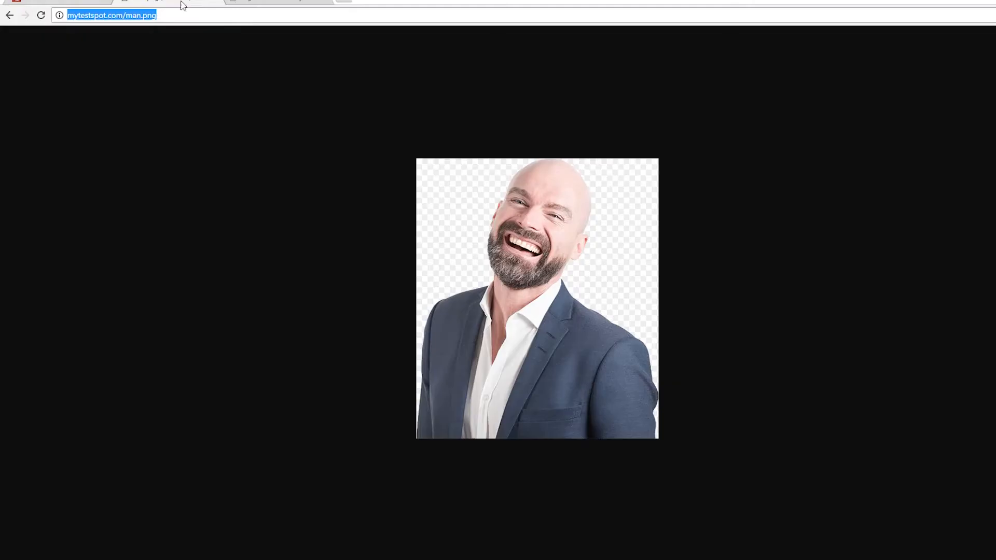
pyautogui.click(133, 15)
pyautogui.moveTo(125, 15); pyautogui.dragTo(140, 17)
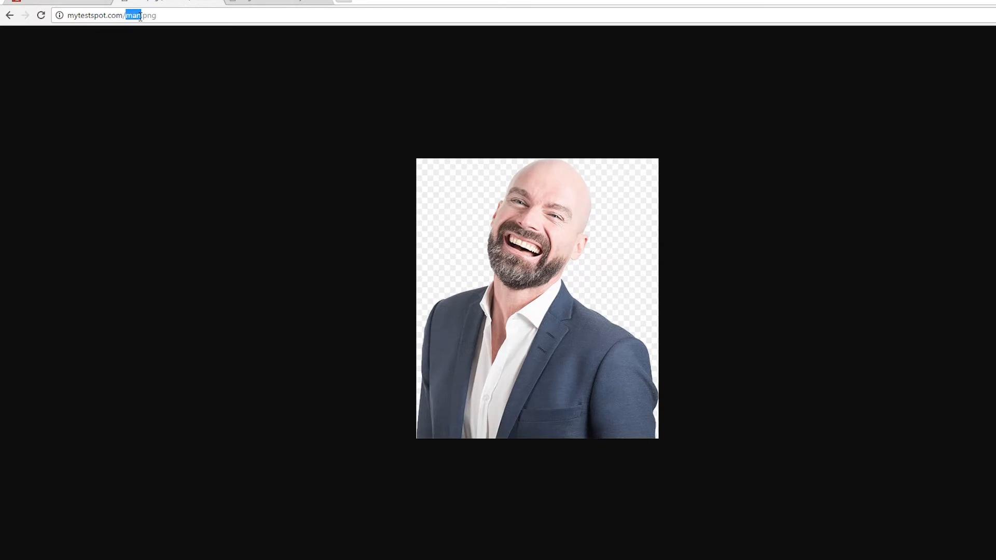
pyautogui.write('intro')
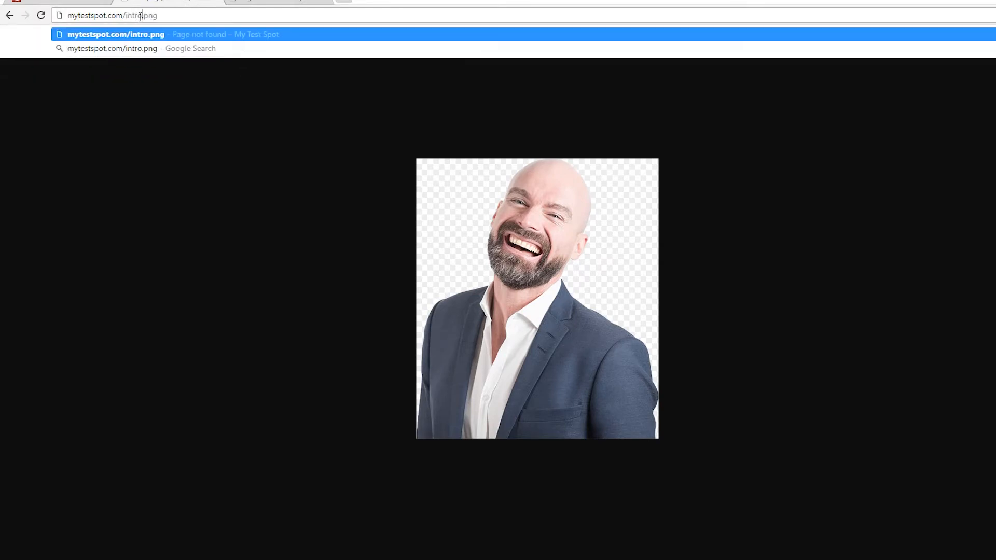
pyautogui.press('Return')
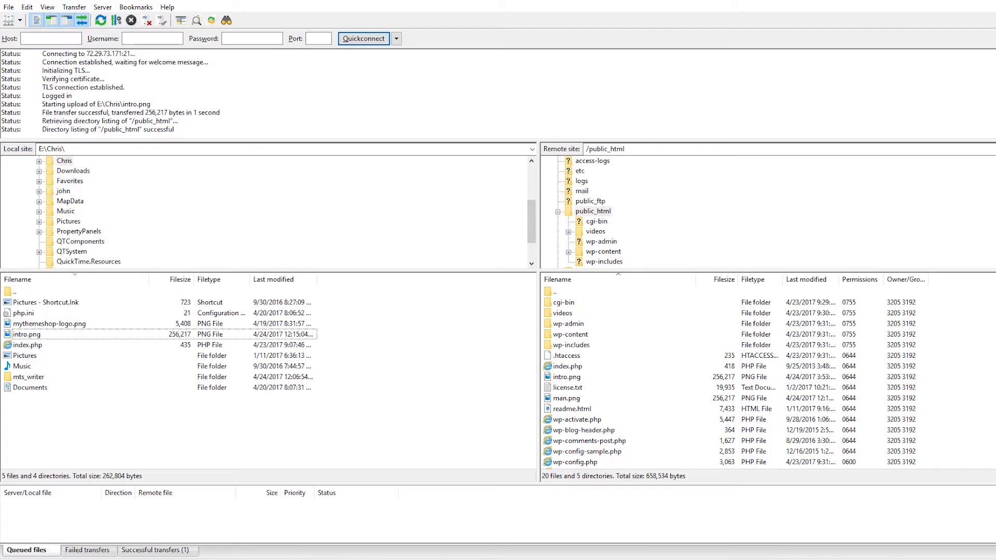
pyautogui.click(272, 536)
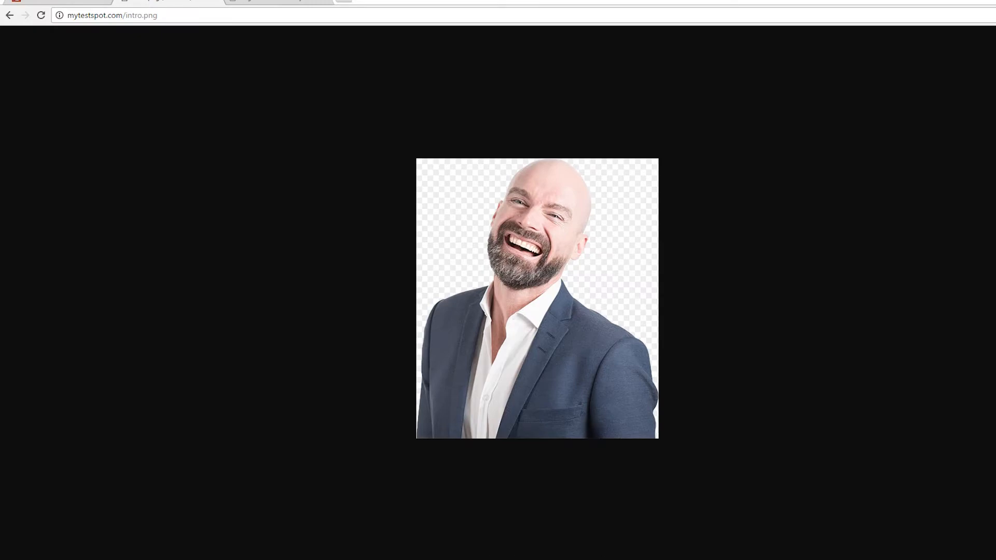
pyautogui.click(560, 559)
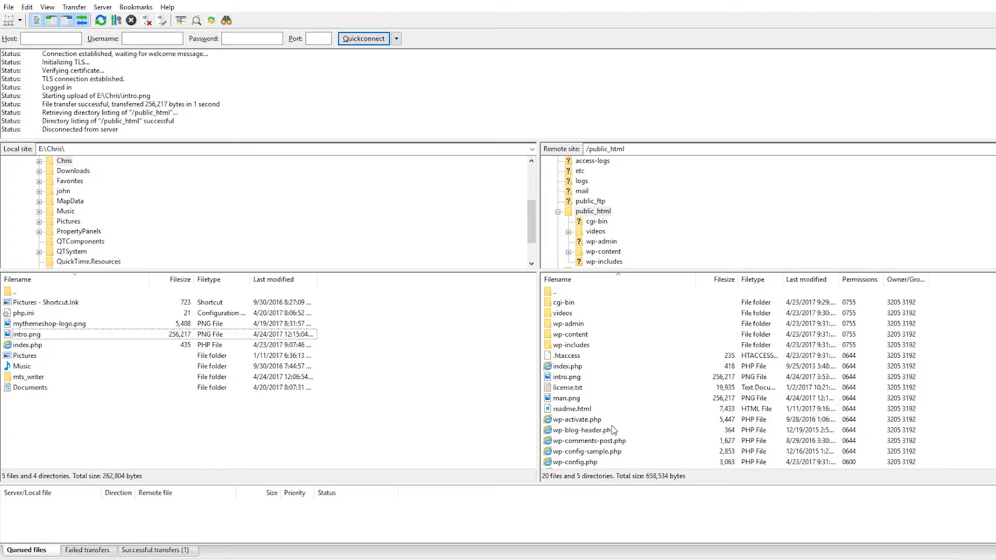
# Rename the remote intro.png file in public_html to mannew.png.
pyautogui.rightClick(568, 381)
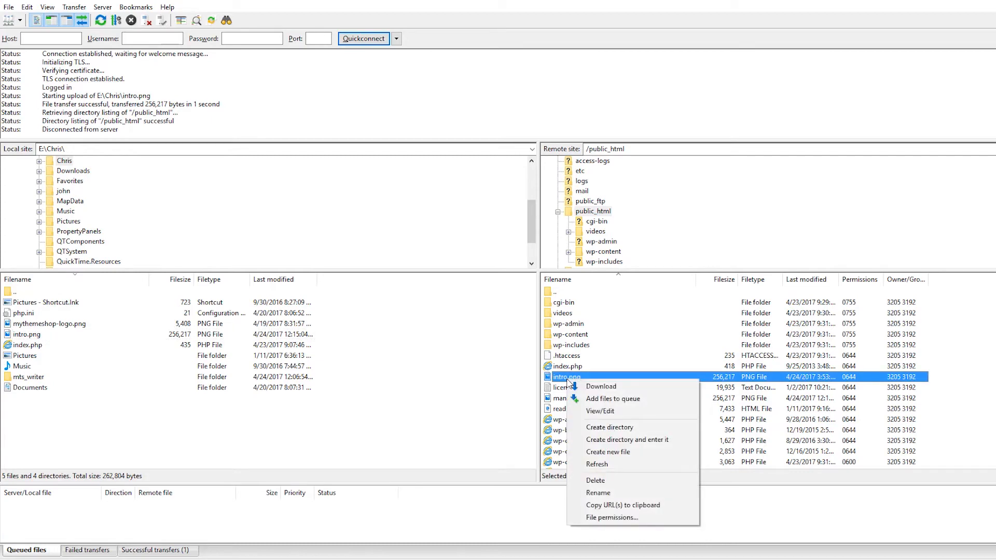
pyautogui.click(598, 492)
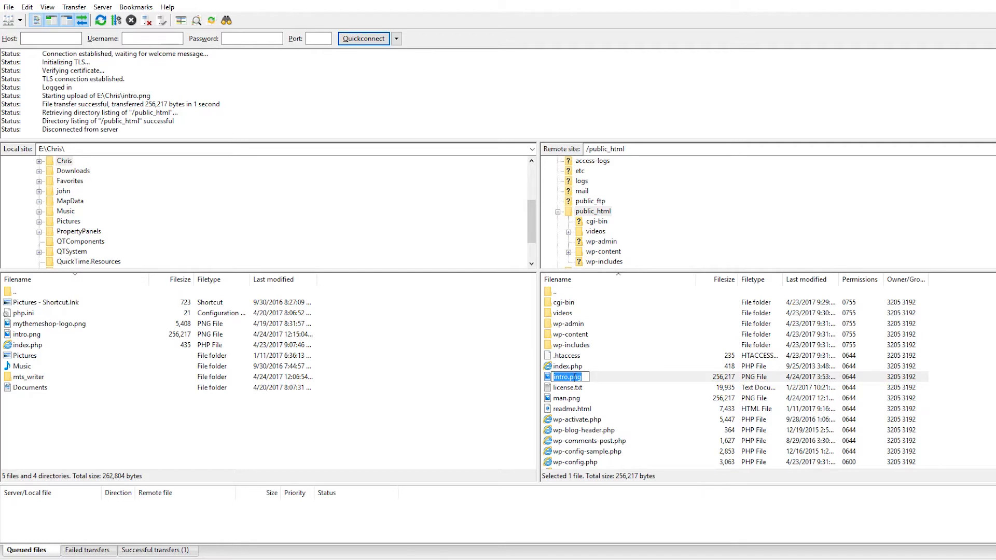
pyautogui.click(566, 377)
pyautogui.moveTo(568, 378); pyautogui.dragTo(550, 378)
pyautogui.write('mannew')
pyautogui.press('Return')
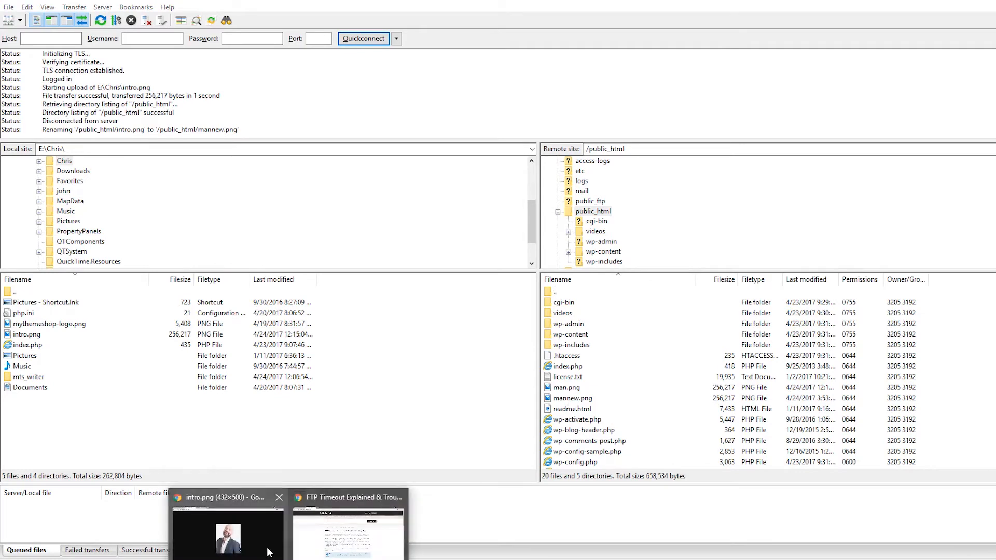
# Switch to Chrome, reload mytestspot.com/intro.png and mytestspot.com/mannew.png to check the rename online, and return to FileZilla.
pyautogui.click(267, 550)
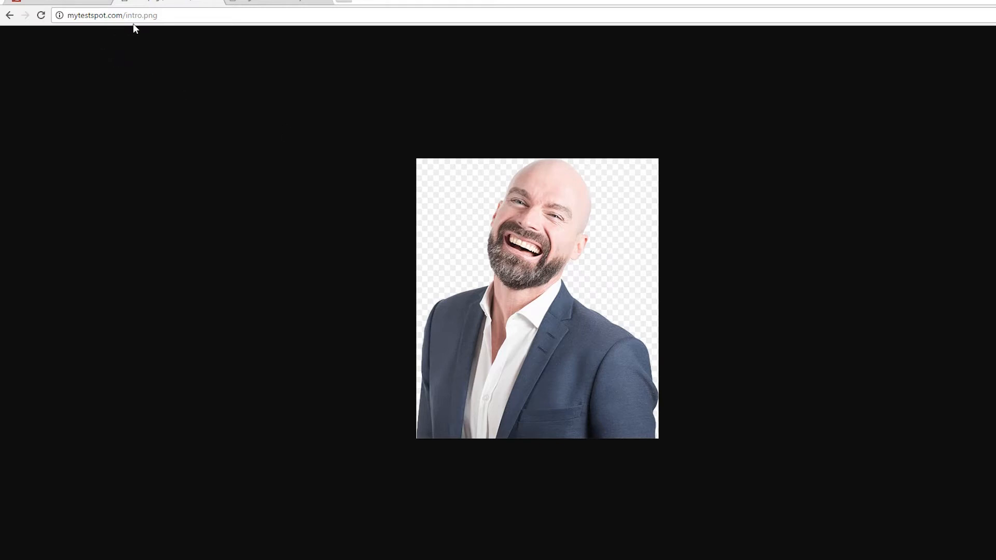
pyautogui.click(41, 16)
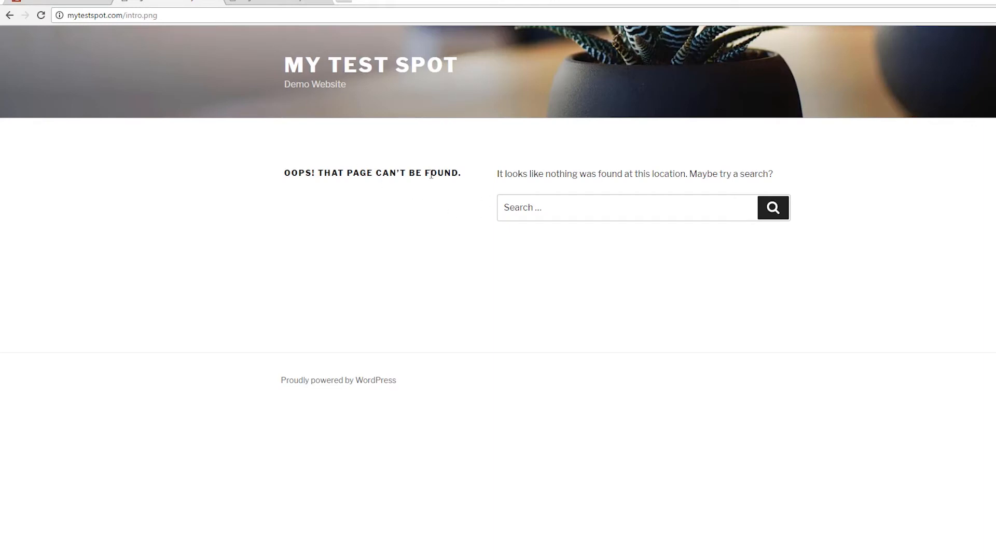
pyautogui.click(270, 2)
pyautogui.click(41, 15)
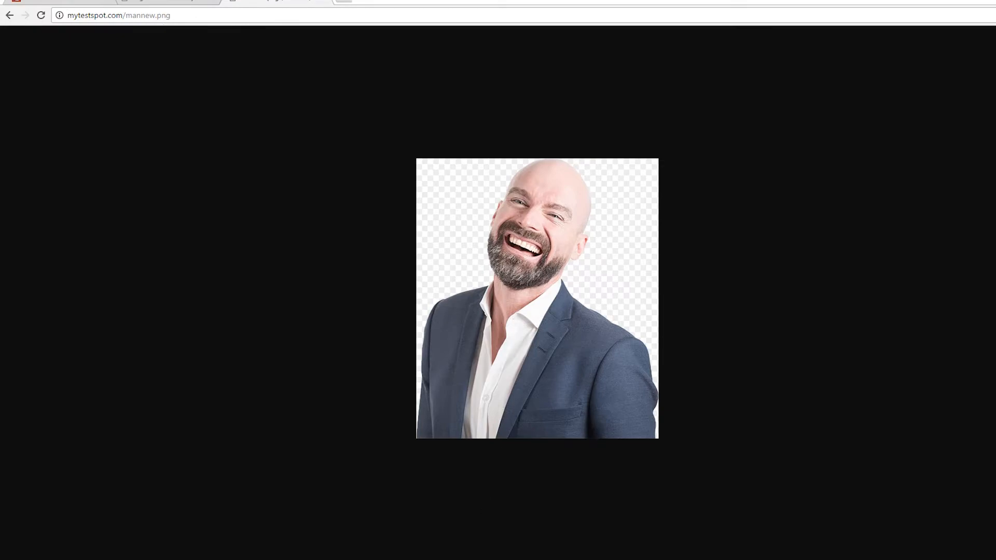
pyautogui.hotkey('alt', 'Tab')
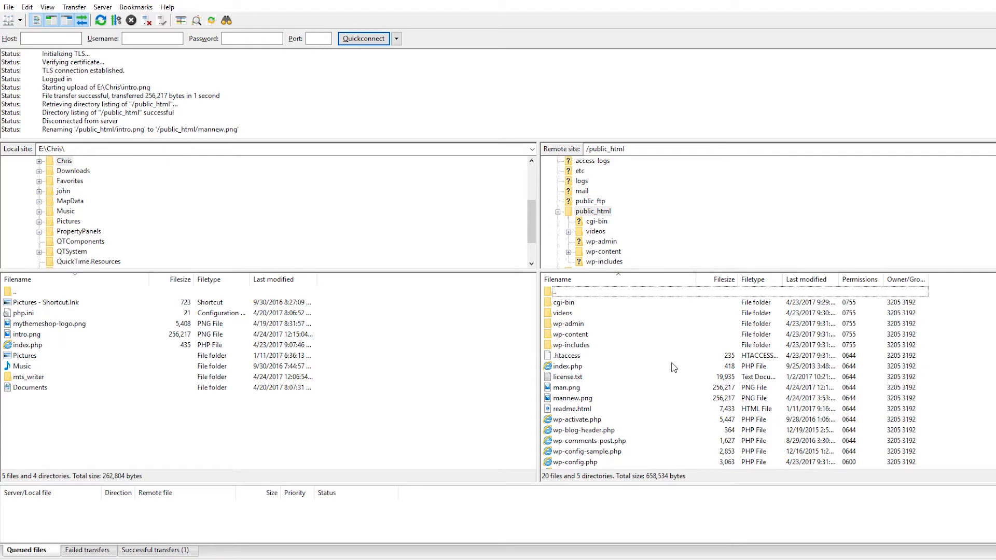
# Download mannew.png from public_html to the local folder, and view the downloaded copy in the image viewer before closing it.
pyautogui.rightClick(572, 398)
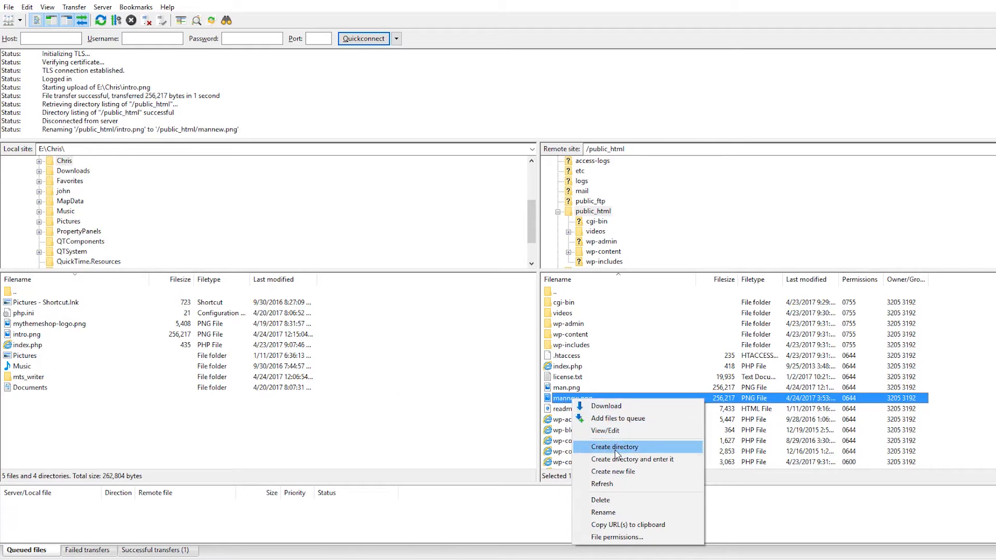
pyautogui.click(605, 407)
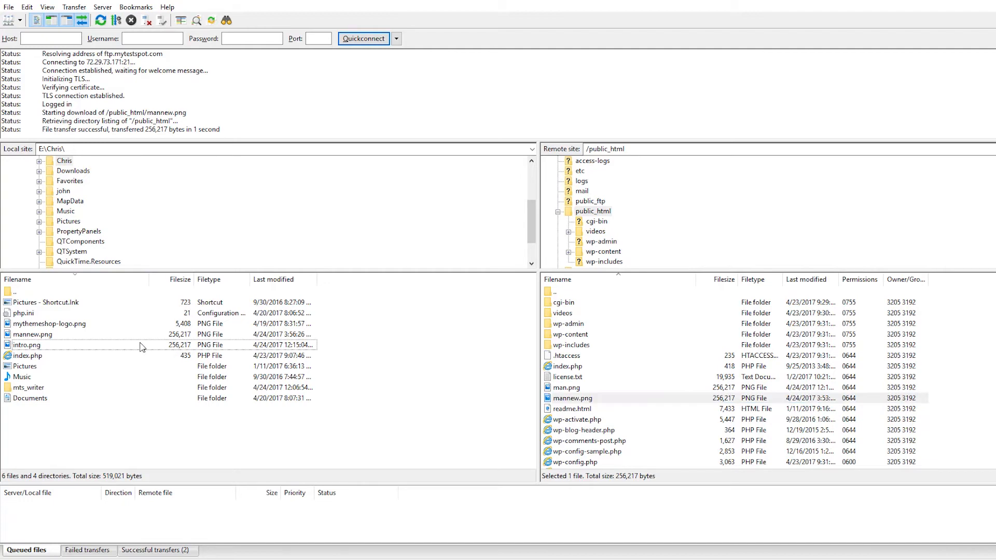
pyautogui.click(40, 338)
pyautogui.rightClick(40, 338)
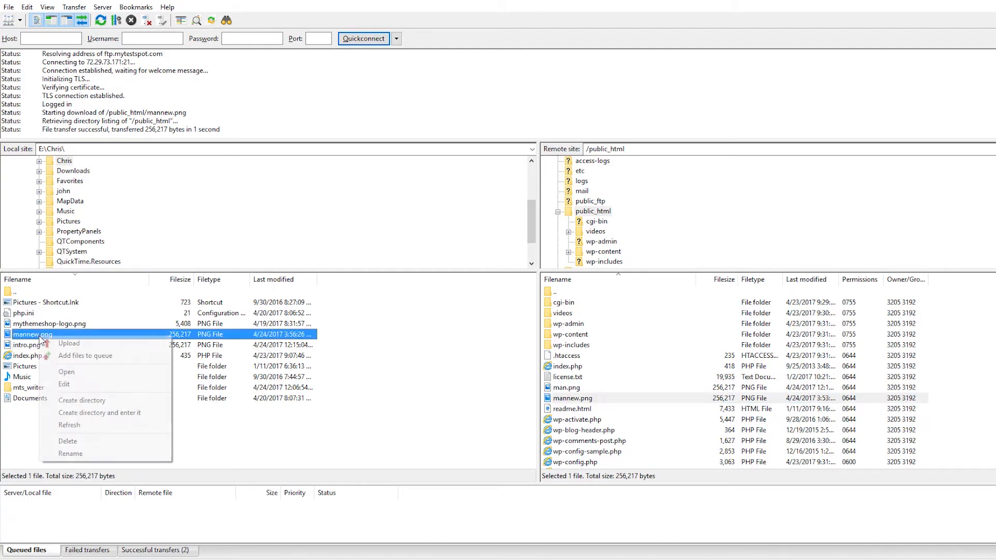
pyautogui.click(72, 383)
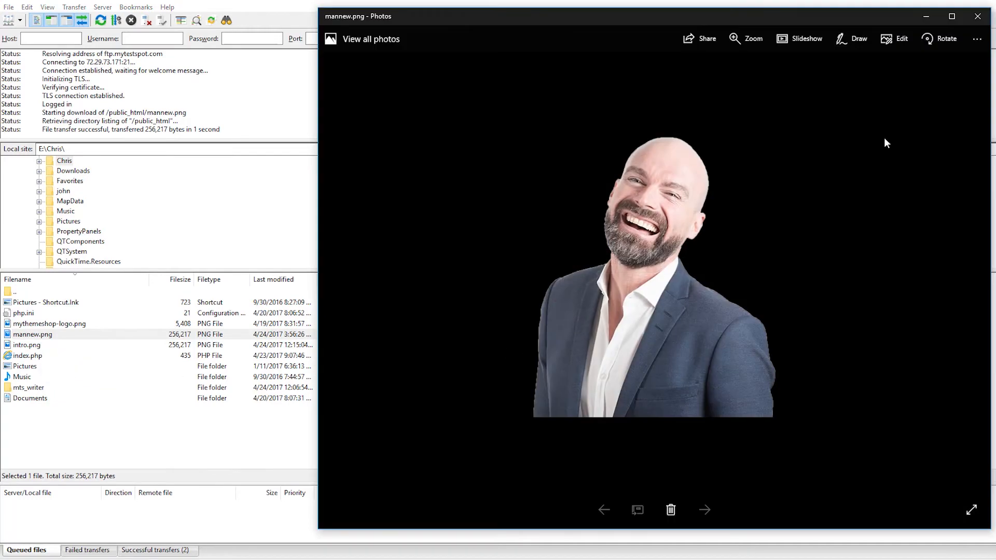
pyautogui.click(977, 16)
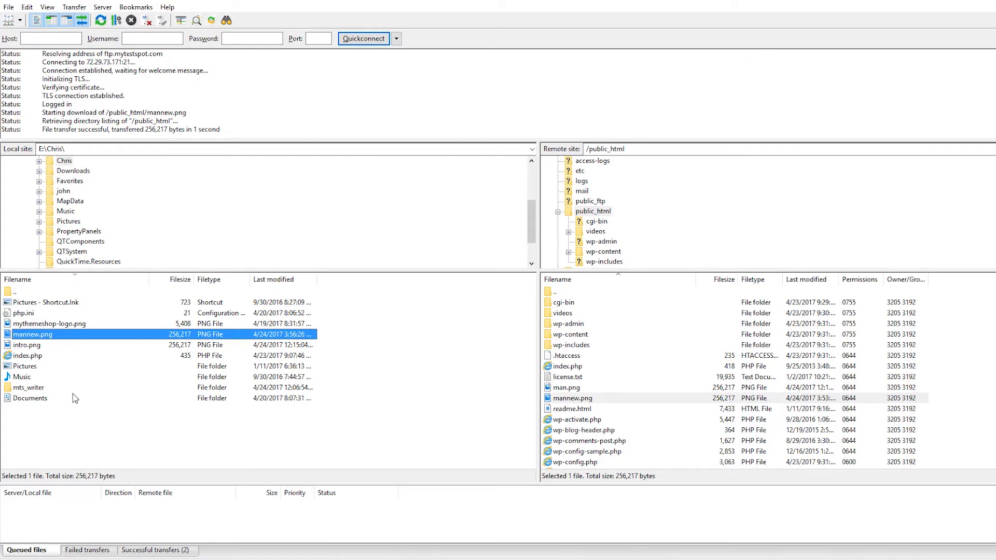
# Upload the local intro.png file to the remote public_html folder again.
pyautogui.click(348, 419)
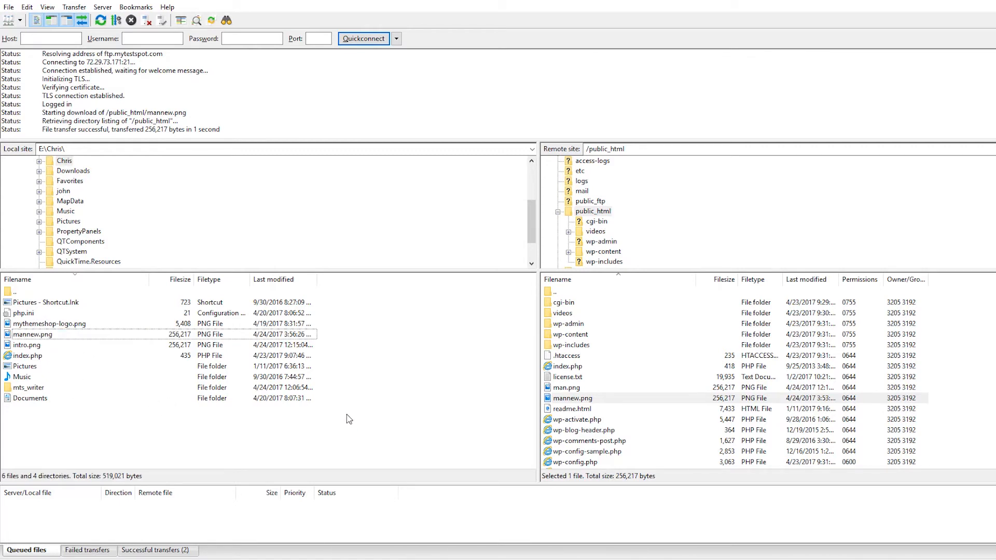
pyautogui.click(25, 346)
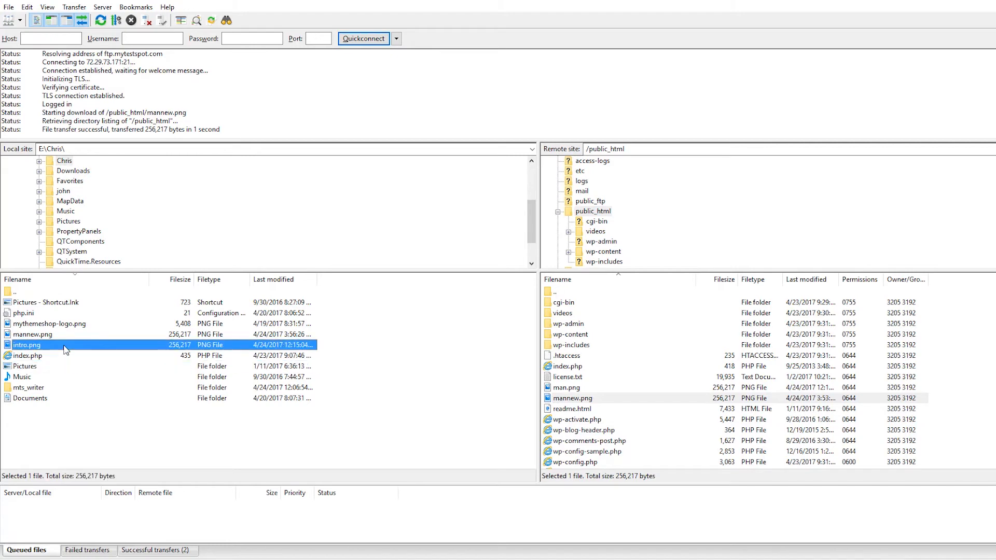
pyautogui.moveTo(66, 350); pyautogui.dragTo(638, 384)
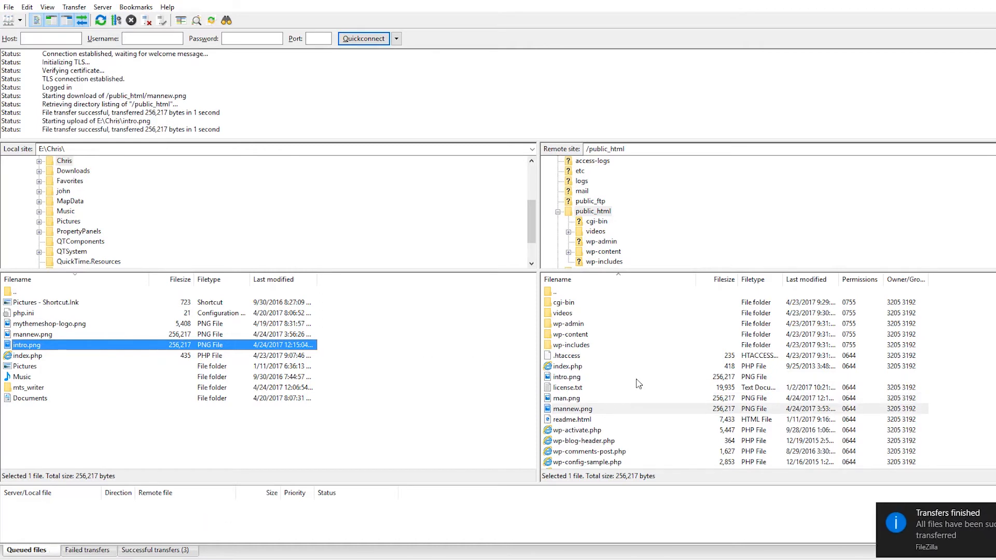
# Try to download the remote intro.png file to the local folder, choosing Skip for the target file that already exists.
pyautogui.click(577, 380)
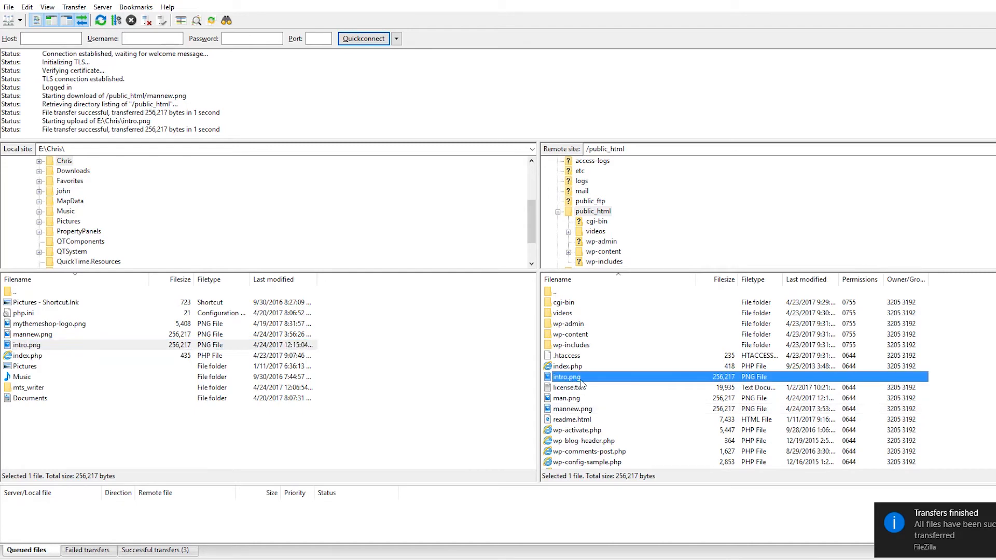
pyautogui.click(584, 395)
pyautogui.click(585, 380)
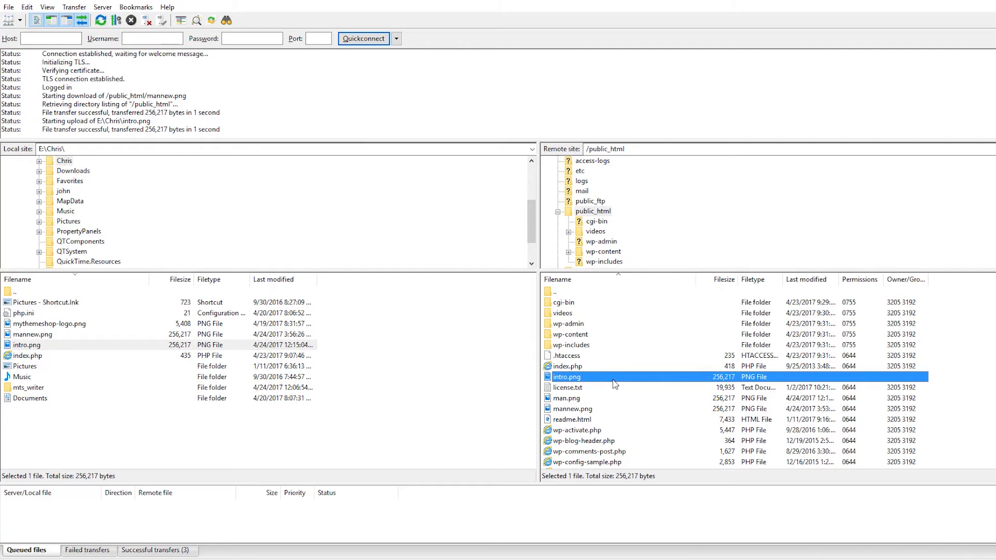
pyautogui.moveTo(613, 384); pyautogui.dragTo(429, 382)
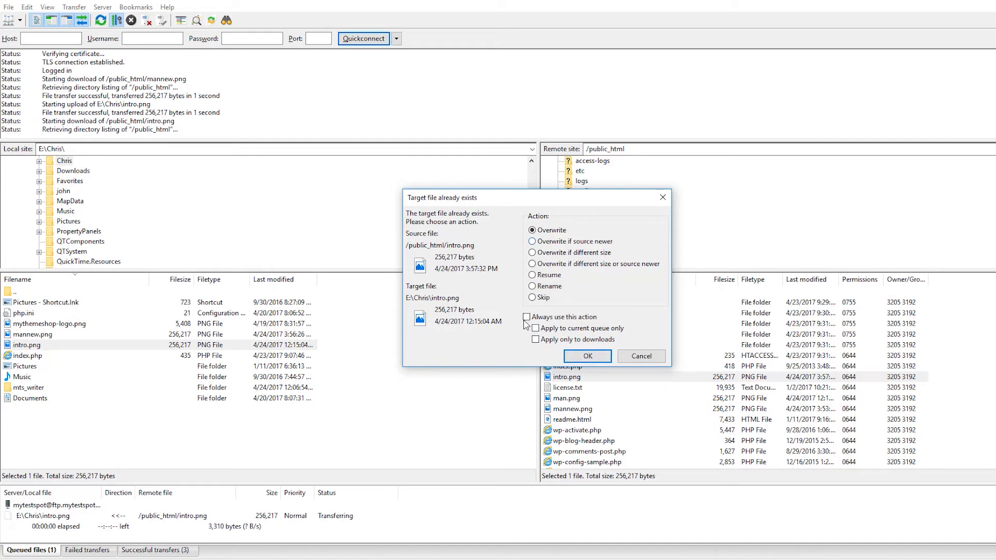
pyautogui.click(533, 297)
pyautogui.click(585, 357)
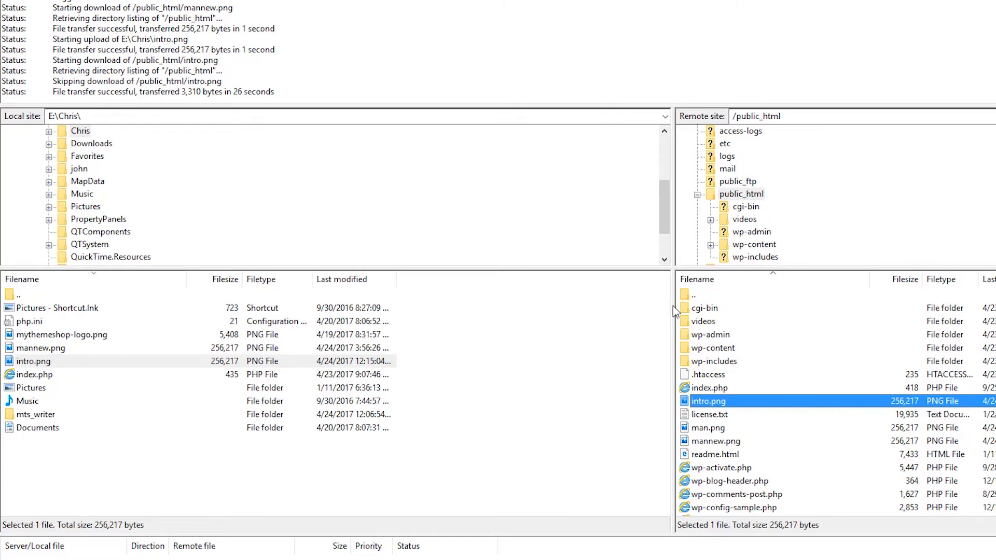
# Go up to the remote root directory and open the themes folder inside public_html/wp-content.
pyautogui.click(685, 295)
pyautogui.doubleClick(685, 295)
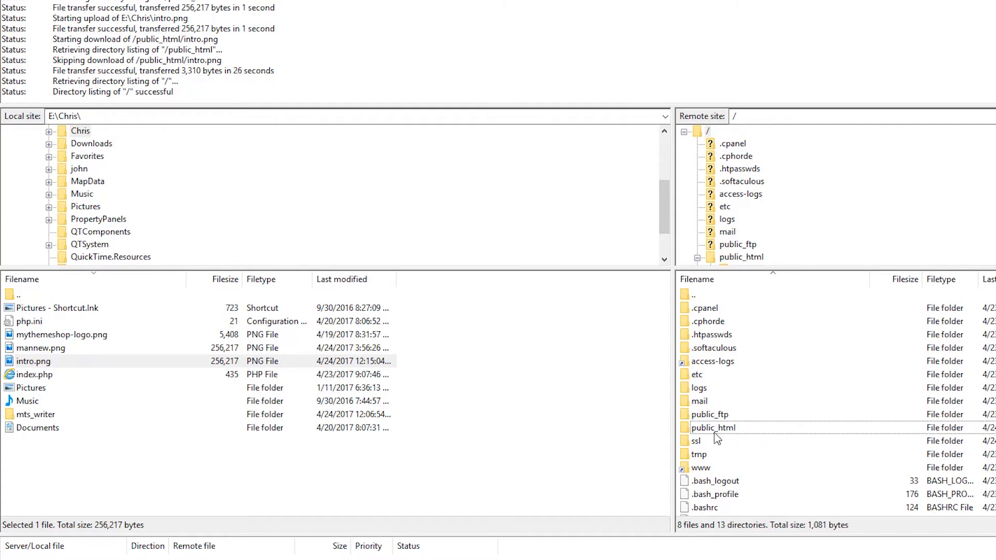
pyautogui.doubleClick(734, 431)
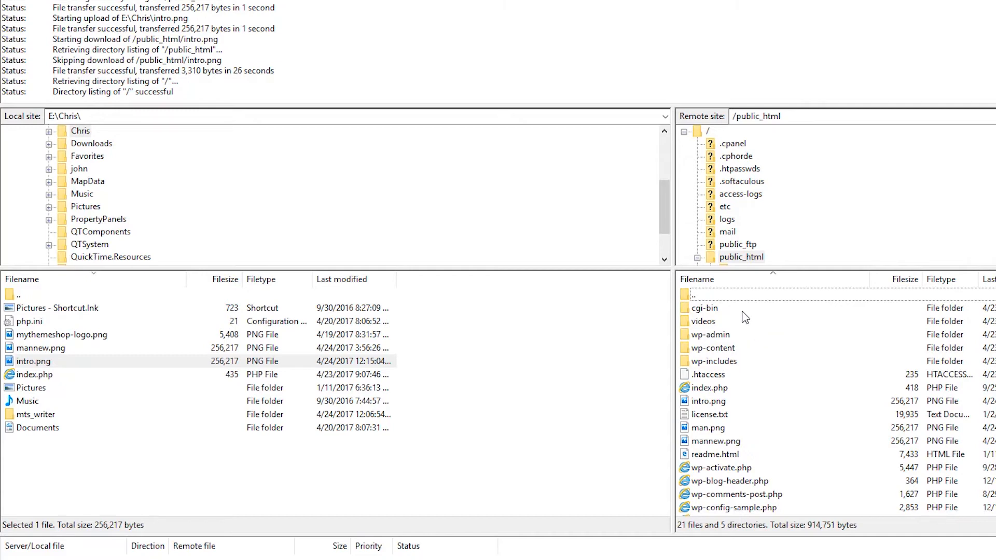
pyautogui.doubleClick(712, 351)
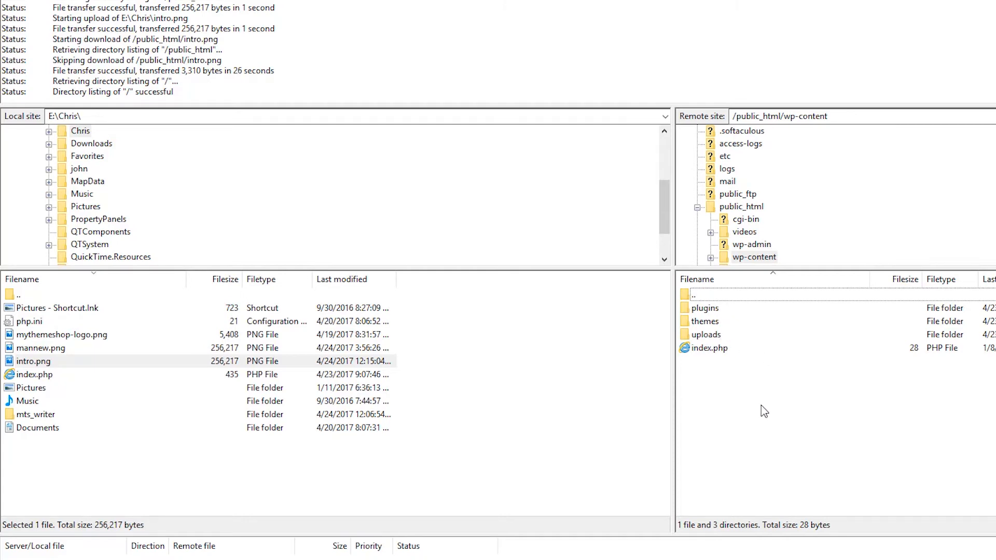
pyautogui.click(713, 323)
pyautogui.doubleClick(713, 322)
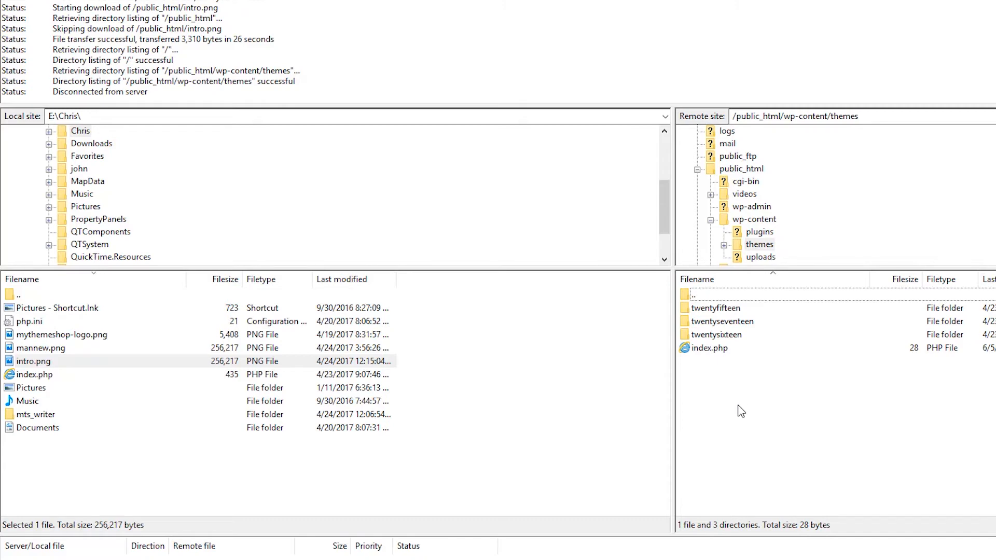
# Examine the theme files and subfolders inside the local mts_writer folder, and return to its parent folder.
pyautogui.doubleClick(38, 419)
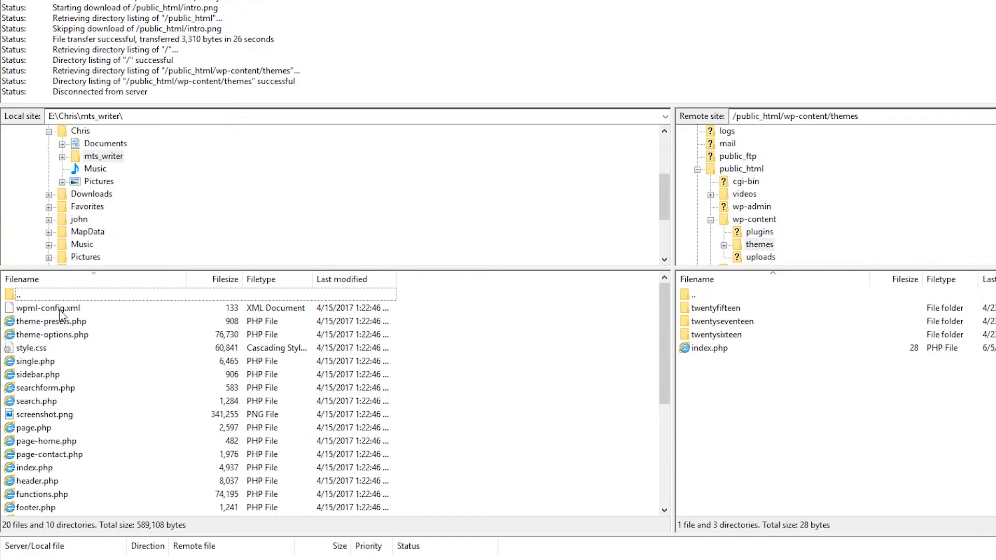
pyautogui.scroll(-5, 78, 476)
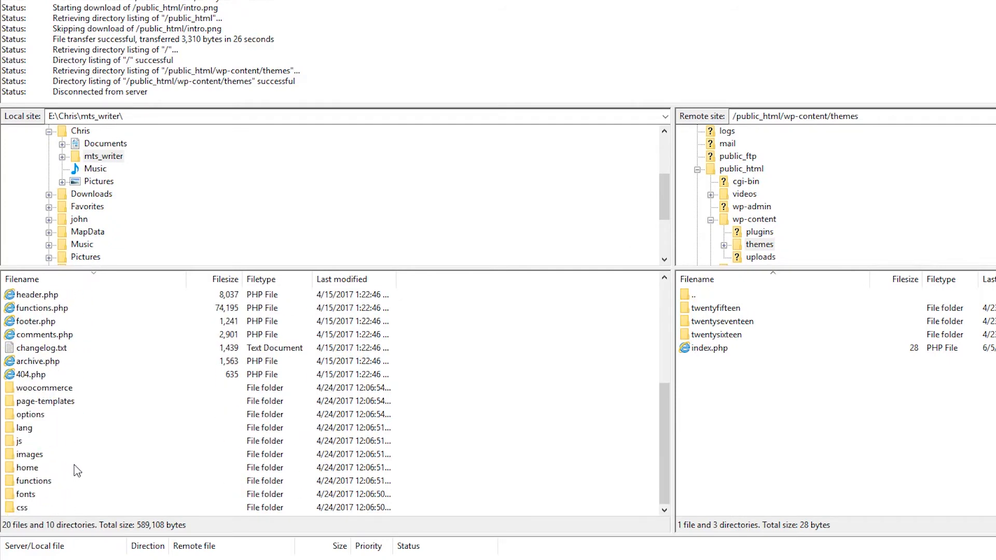
pyautogui.scroll(5, 77, 468)
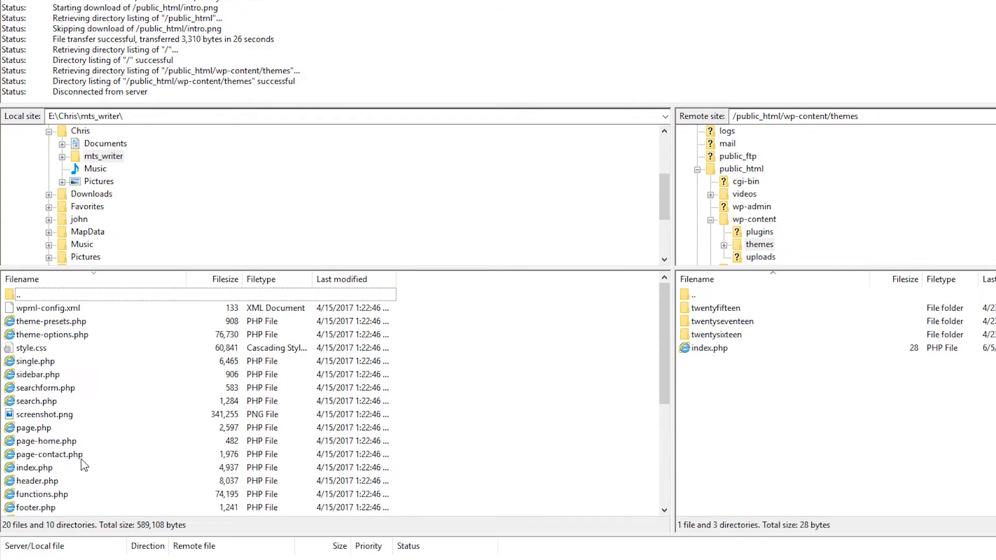
pyautogui.click(12, 296)
pyautogui.doubleClick(12, 297)
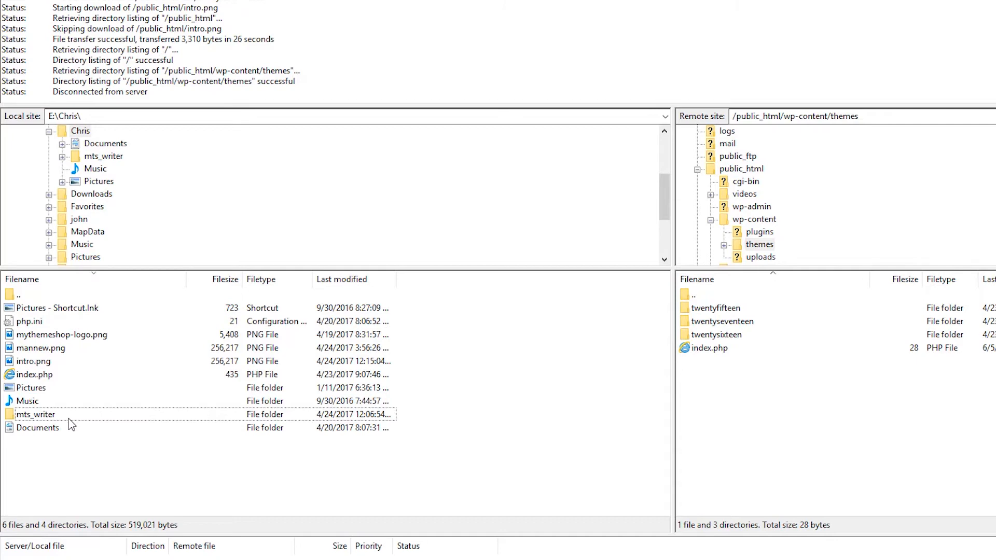
pyautogui.doubleClick(32, 415)
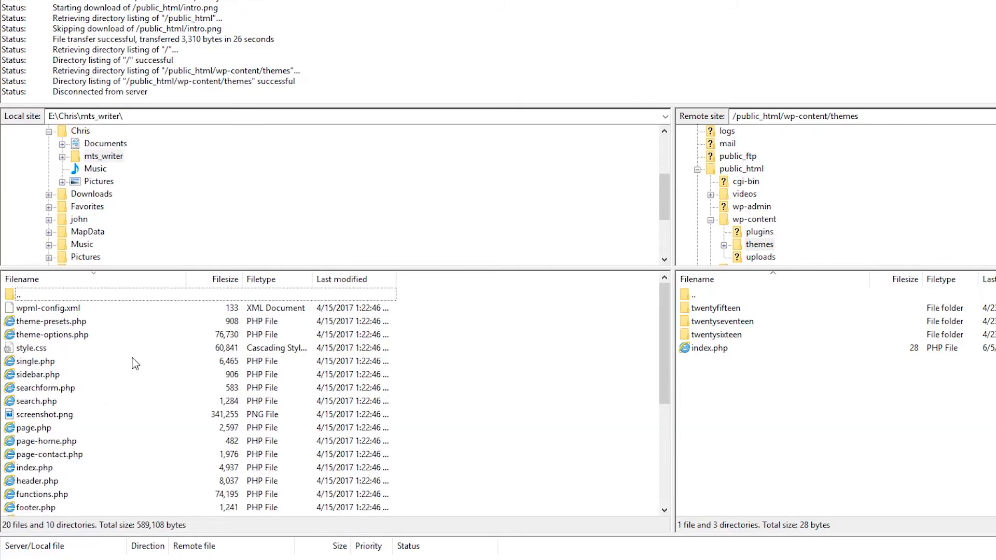
pyautogui.scroll(-5, 122, 422)
pyautogui.scroll(5, 126, 457)
pyautogui.doubleClick(8, 295)
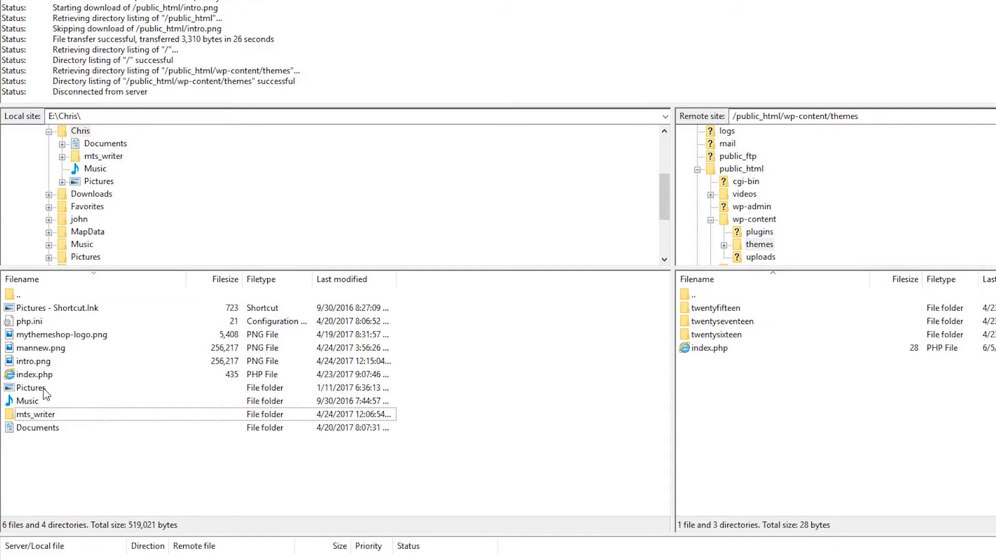
pyautogui.click(9, 418)
pyautogui.doubleClick(9, 418)
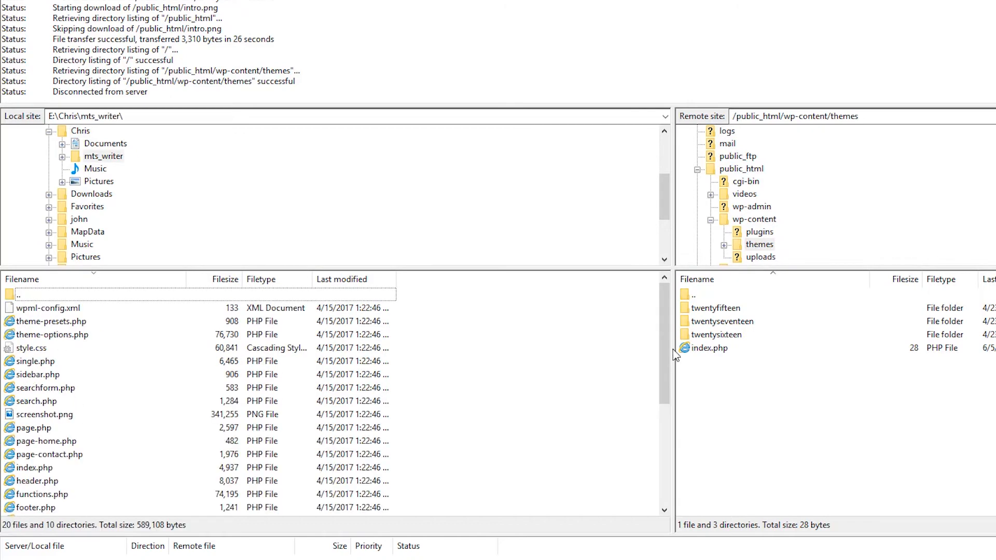
pyautogui.doubleClick(10, 295)
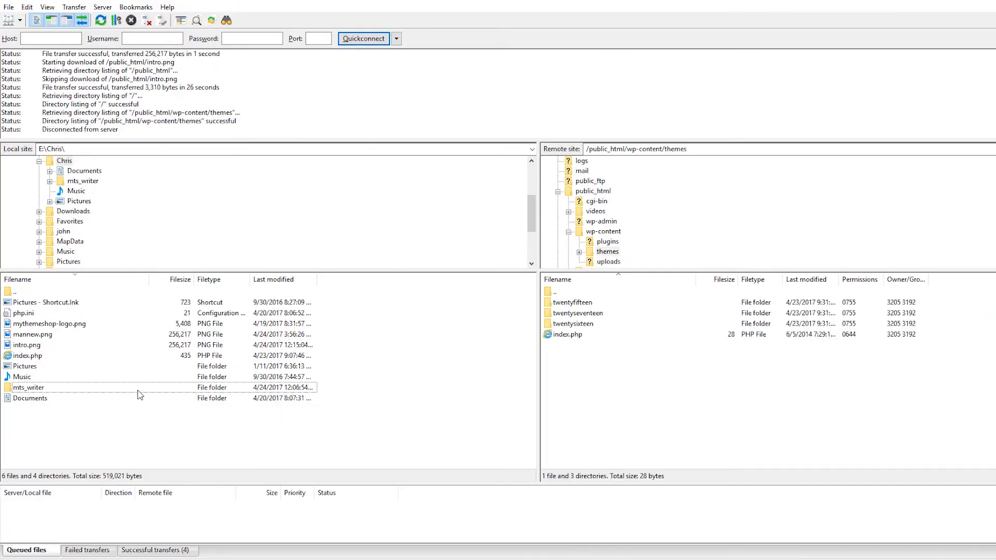
# Upload the local mts_writer folder to the remote wp-content/themes folder, and enlarge the transfer queue area.
pyautogui.rightClick(138, 391)
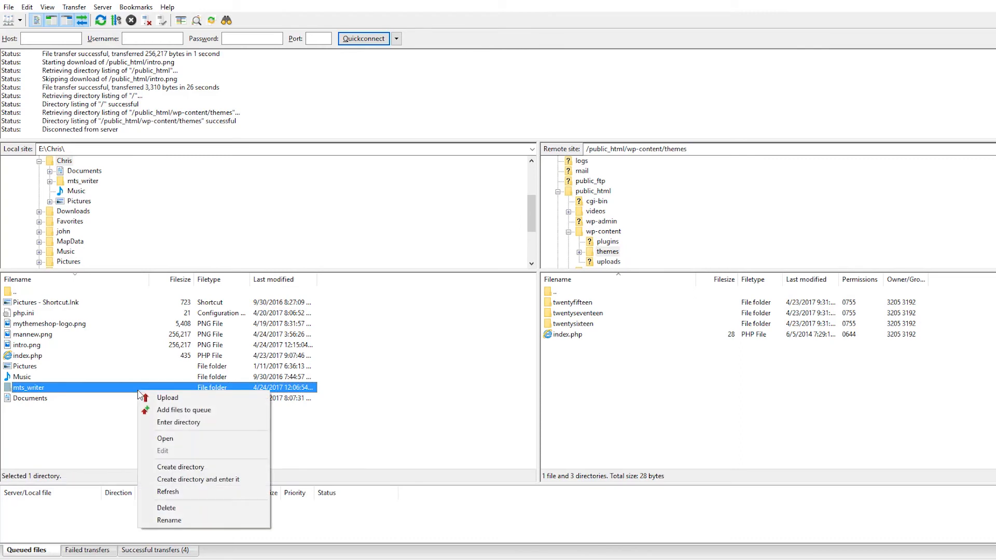
pyautogui.click(167, 403)
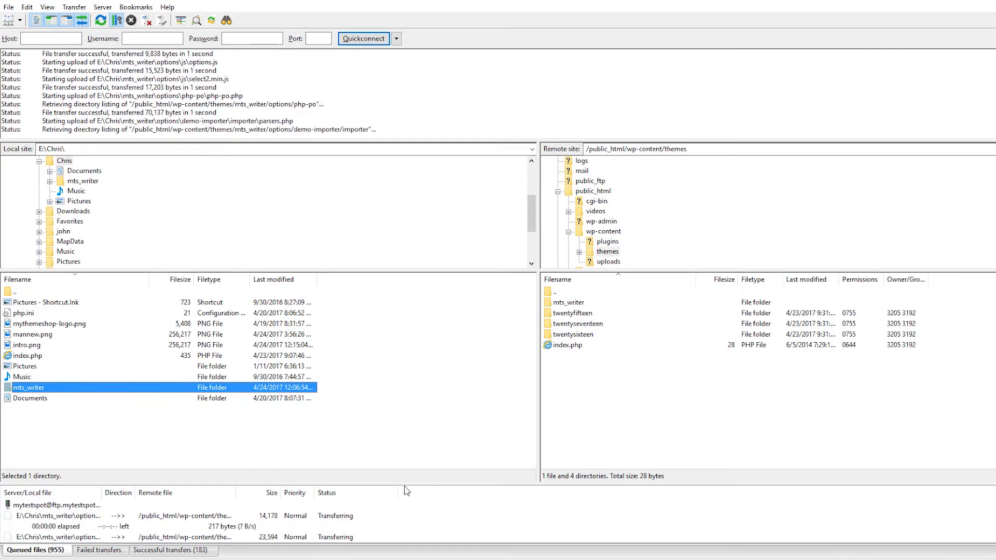
pyautogui.moveTo(404, 487); pyautogui.dragTo(414, 444)
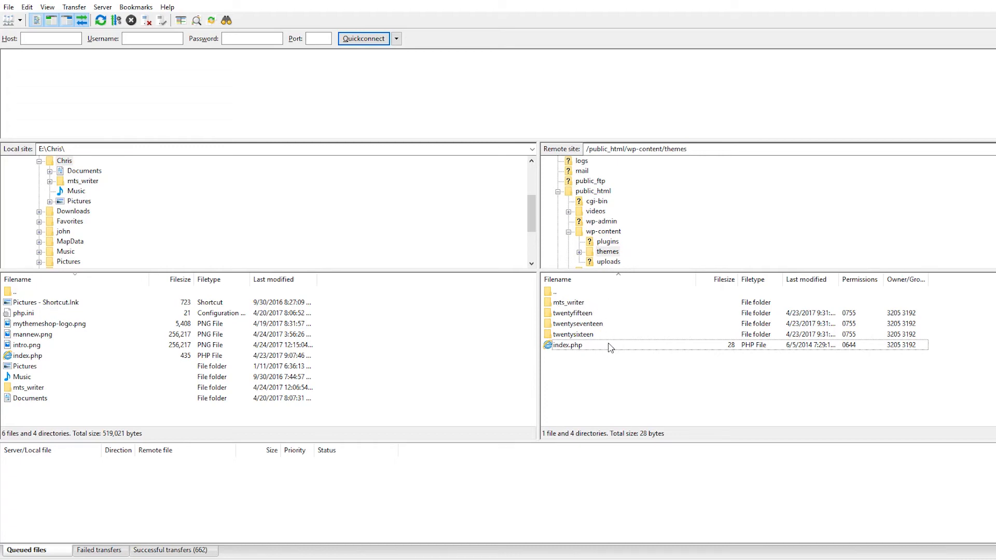
# Go up to the remote public_html folder and reopen its wp-content/themes folder to check for the uploaded mts_writer theme.
pyautogui.doubleClick(553, 292)
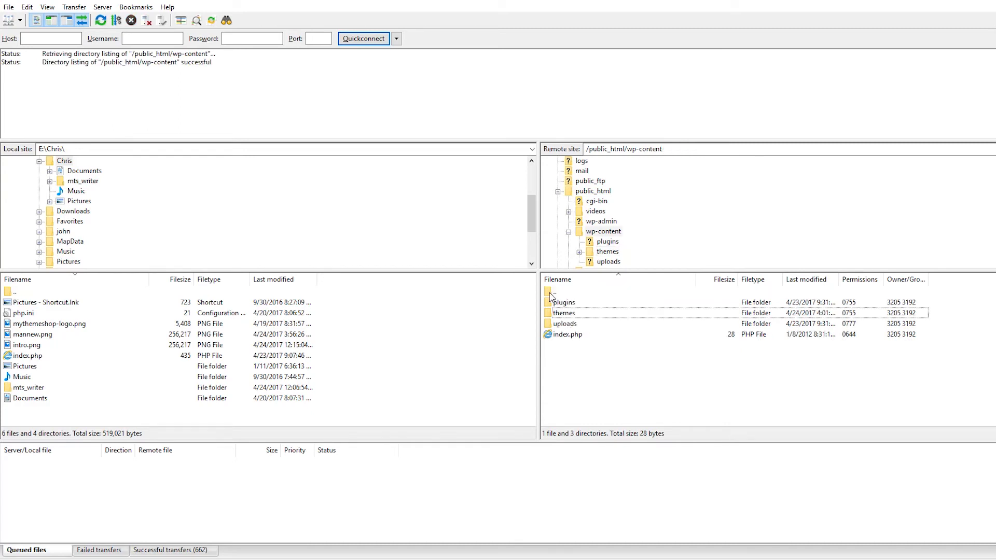
pyautogui.doubleClick(551, 293)
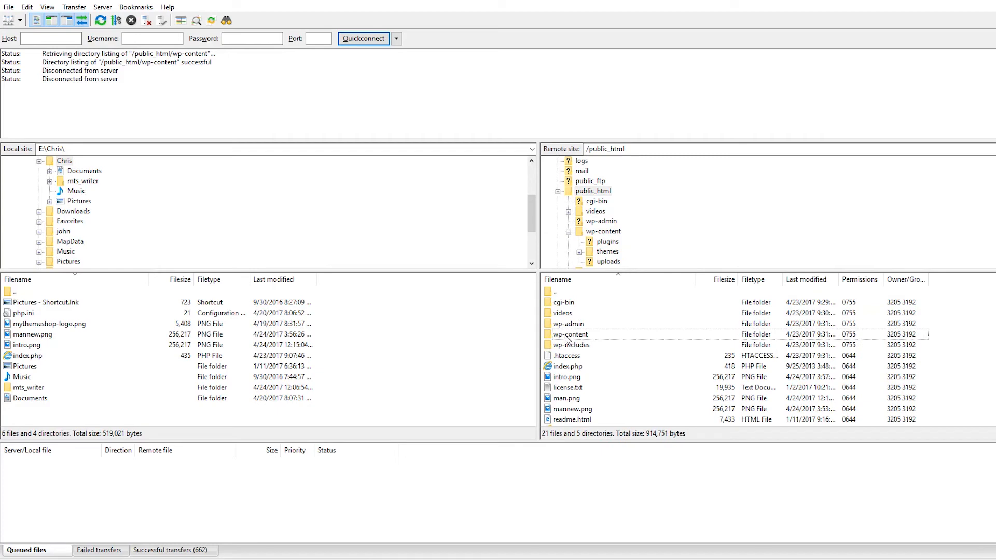
pyautogui.doubleClick(582, 336)
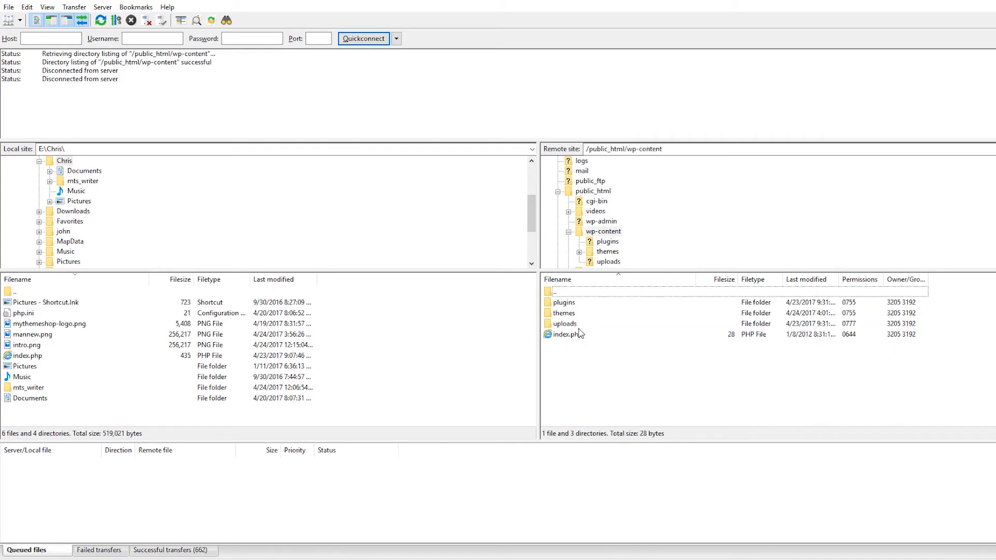
pyautogui.click(560, 316)
pyautogui.doubleClick(561, 317)
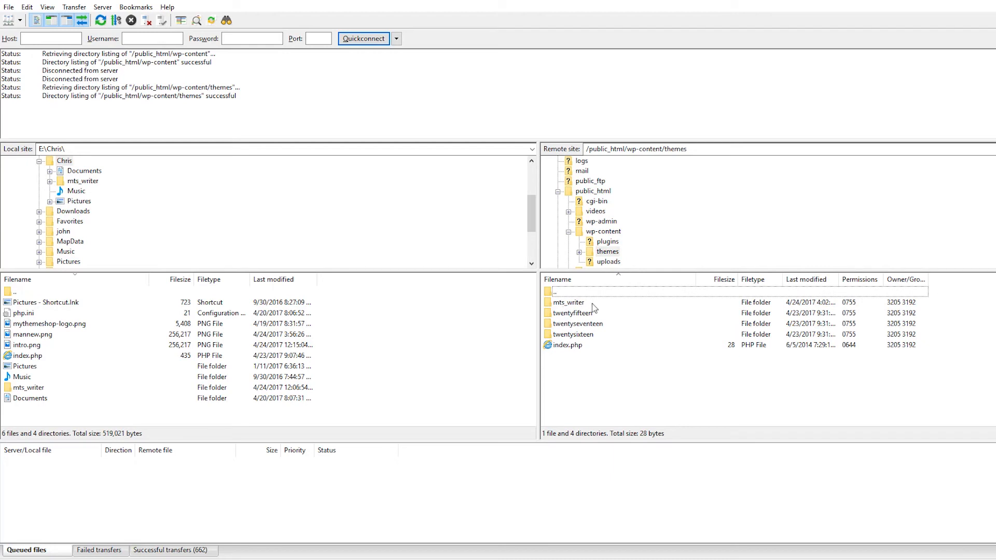
# Return to the remote public_html folder and open its .htaccess file for viewing and editing.
pyautogui.doubleClick(550, 293)
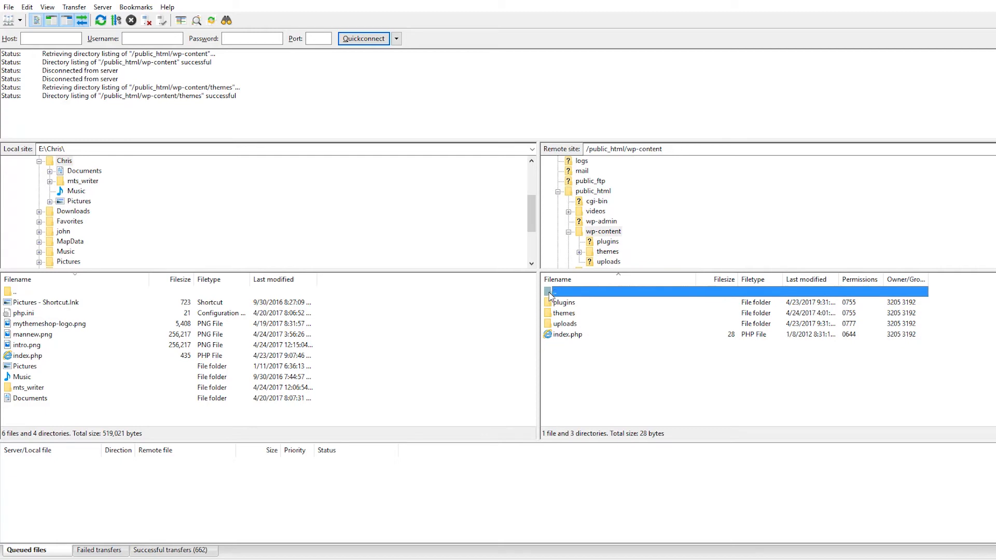
pyautogui.doubleClick(549, 294)
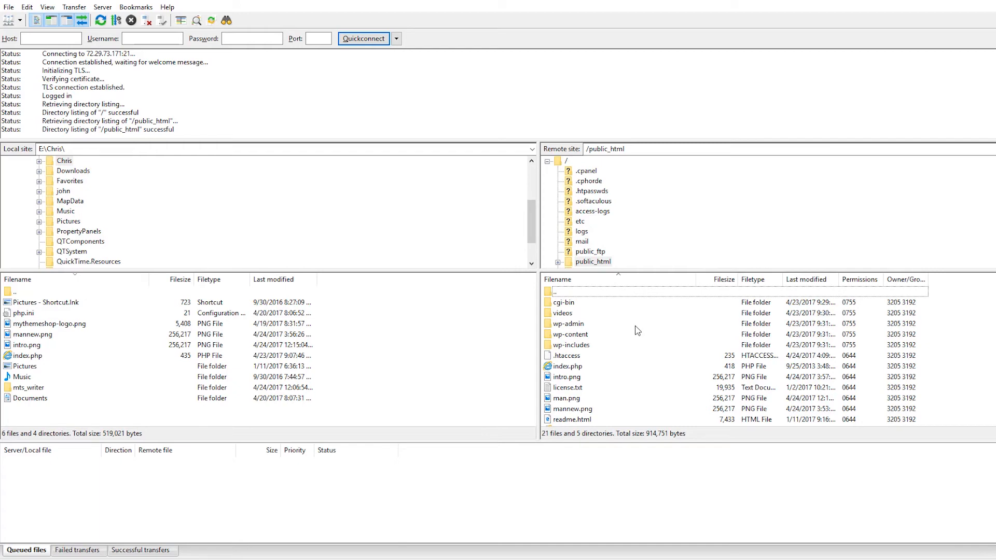
pyautogui.rightClick(563, 357)
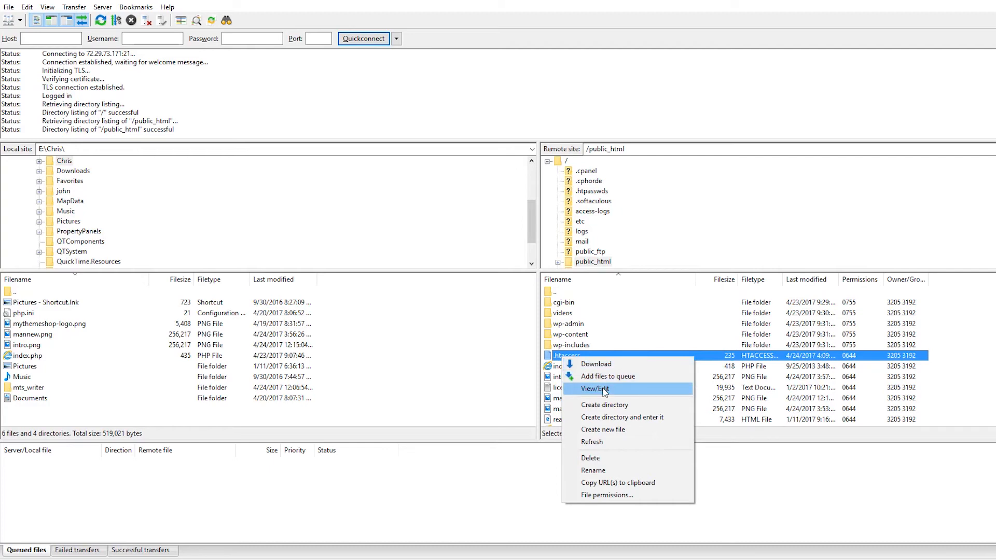
pyautogui.click(594, 389)
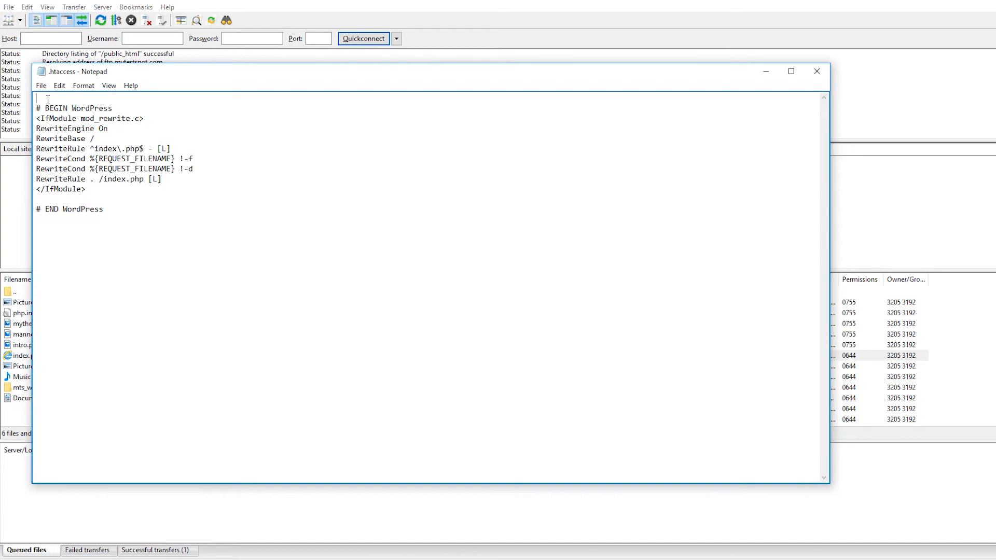
# Add a line reading "changes" at the start of .htaccess, and delete it together with the blank lines above # BEGIN WordPress.
pyautogui.write('changes')
pyautogui.press('Return')
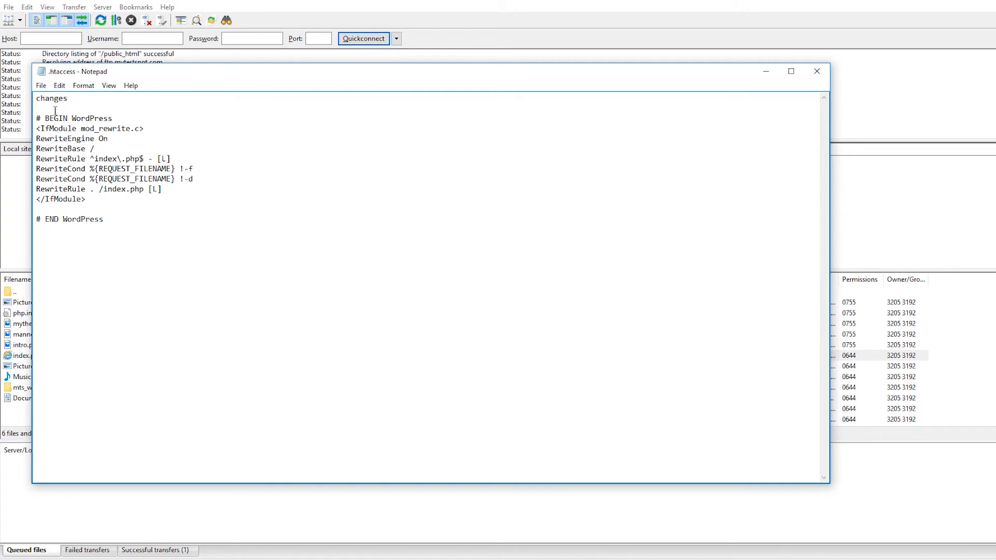
pyautogui.moveTo(67, 99); pyautogui.dragTo(27, 97)
pyautogui.press('Delete')
pyautogui.press('Delete')
pyautogui.press('Delete')
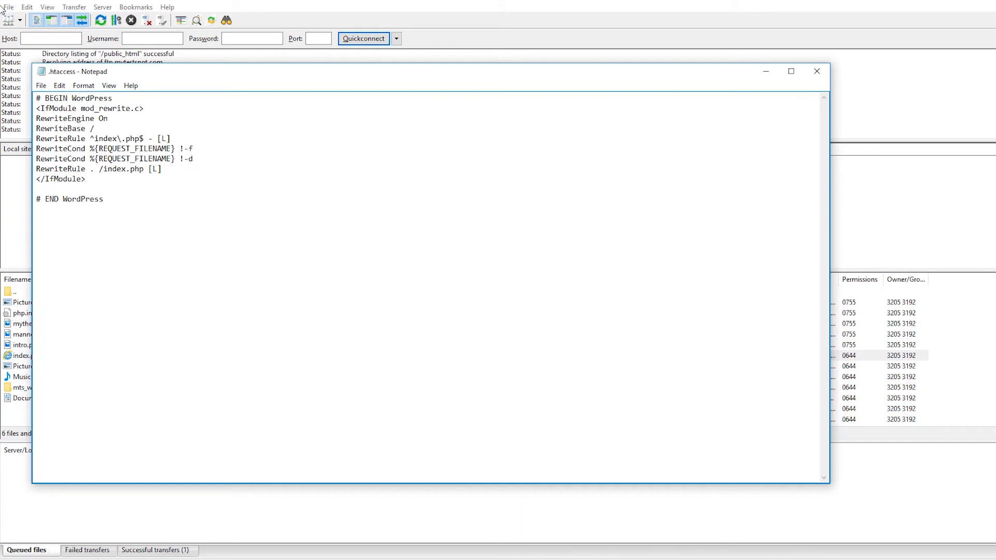
# Save and close .htaccess, and upload it back to the server with Finish editing and delete local file enabled.
pyautogui.click(41, 86)
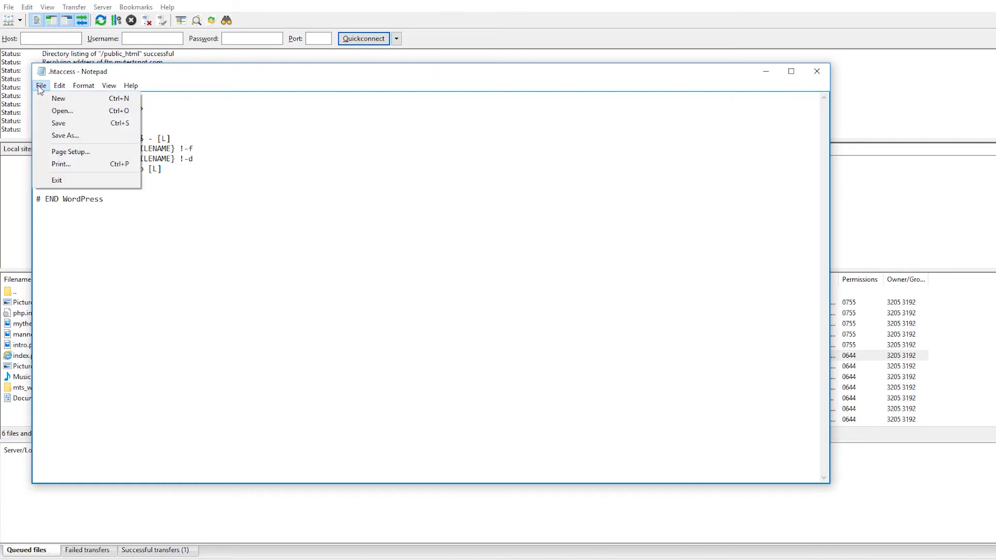
pyautogui.click(67, 127)
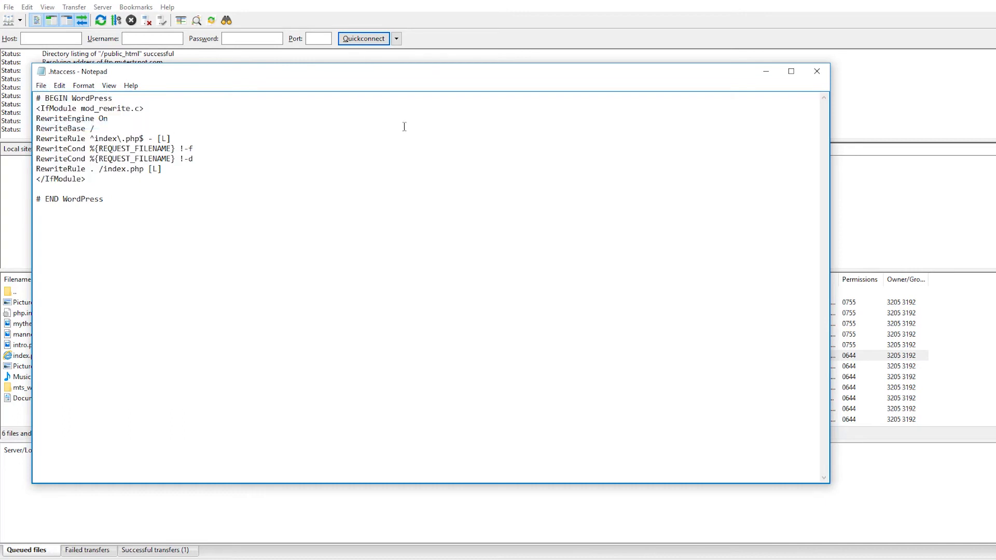
pyautogui.click(816, 71)
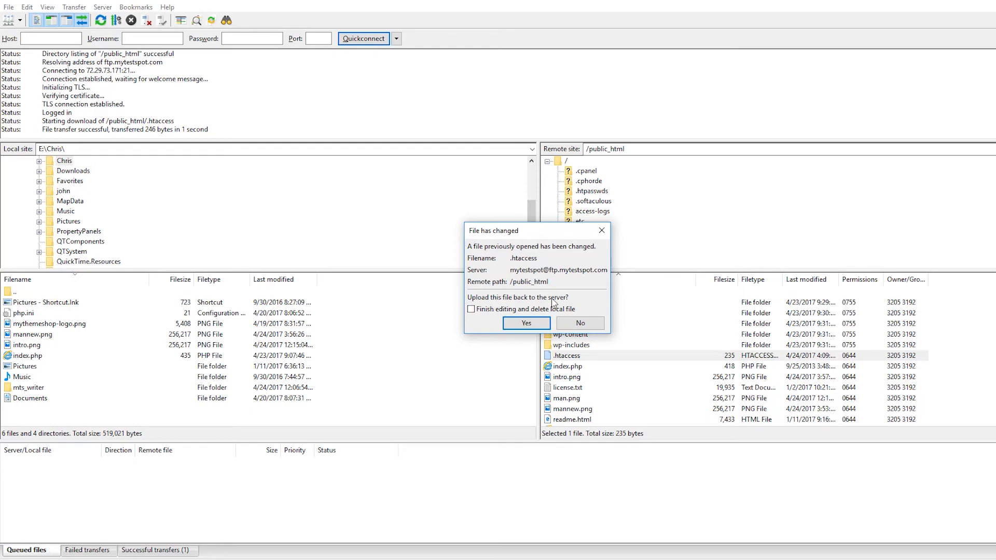
pyautogui.click(472, 310)
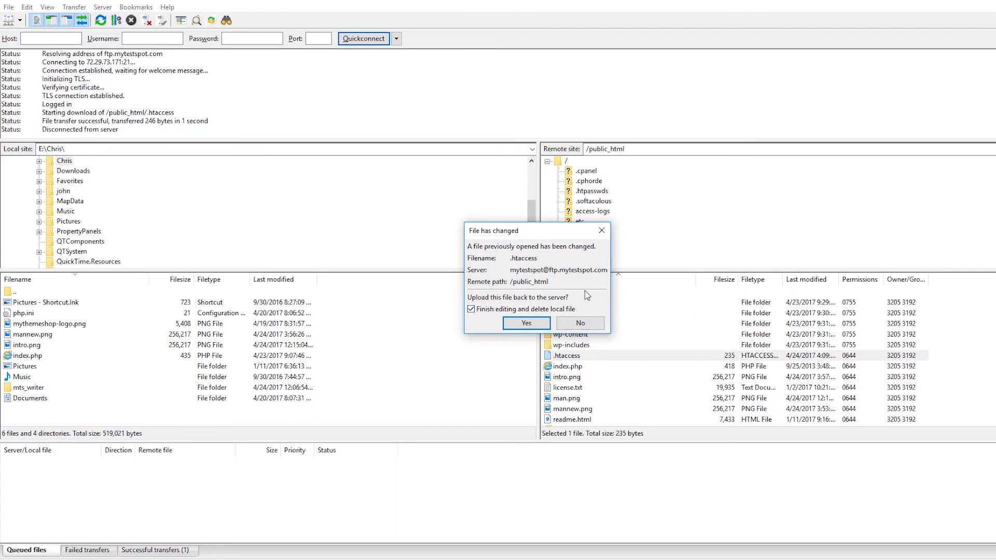
pyautogui.click(535, 325)
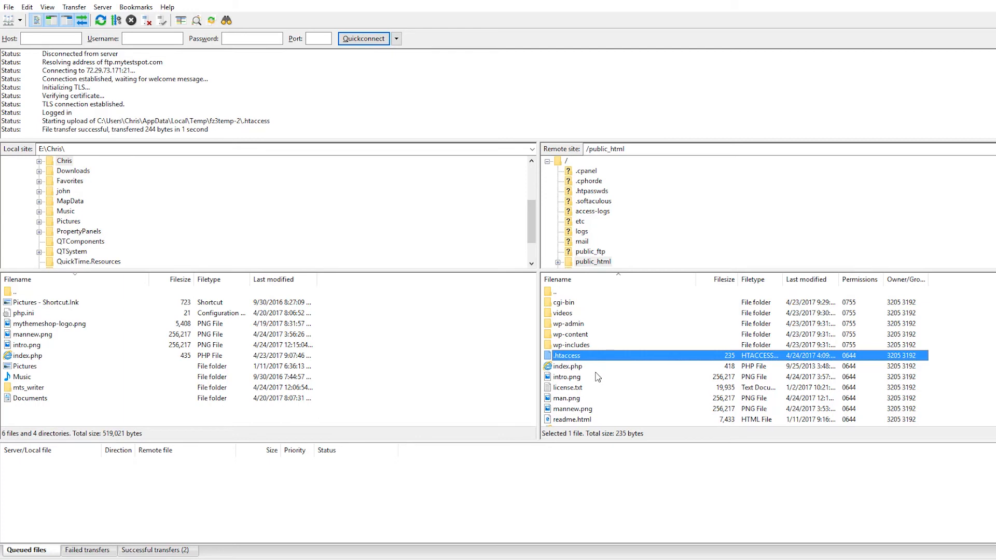
# Review the successful transfers, look through the remote public_html files, and check the actions available for the wp-includes folder.
pyautogui.click(158, 550)
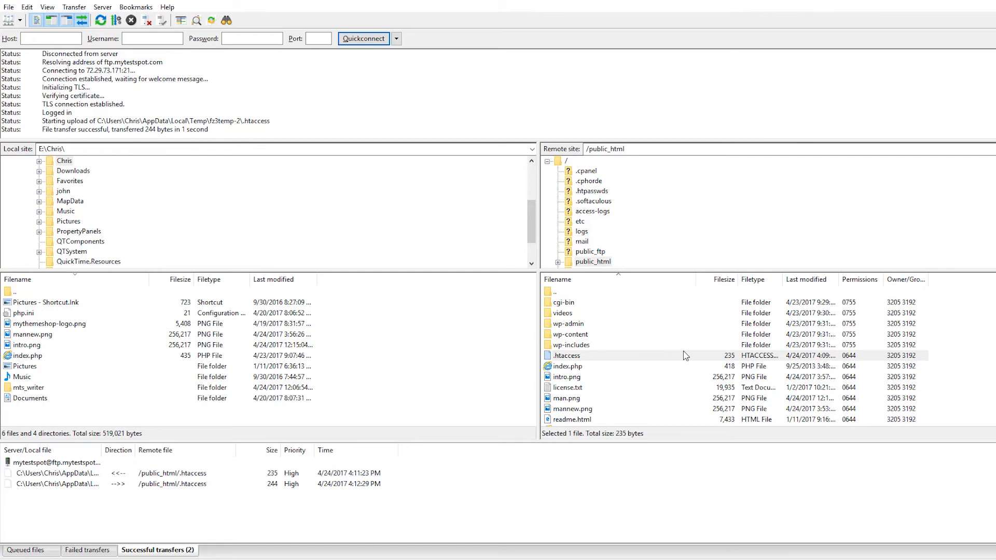
pyautogui.scroll(-4, 569, 371)
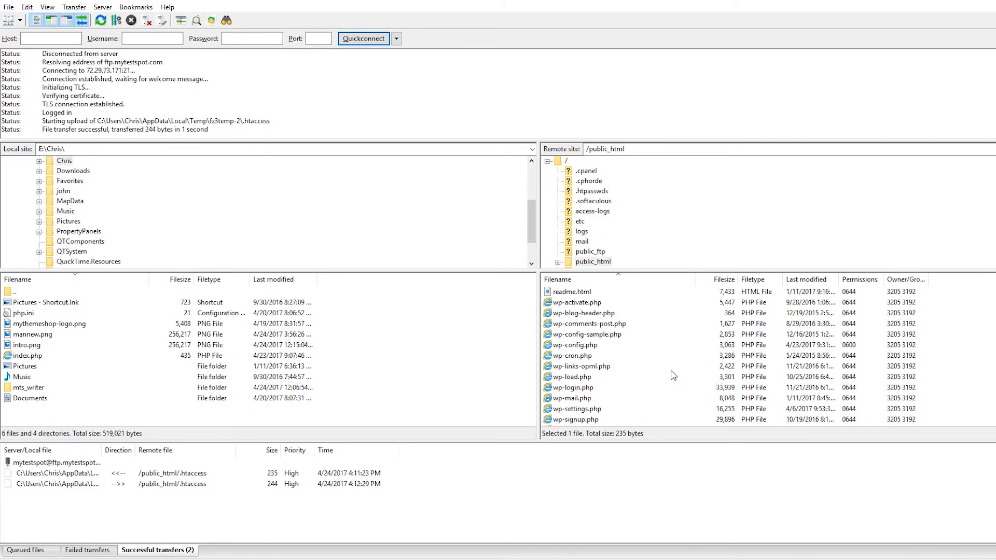
pyautogui.scroll(3, 671, 374)
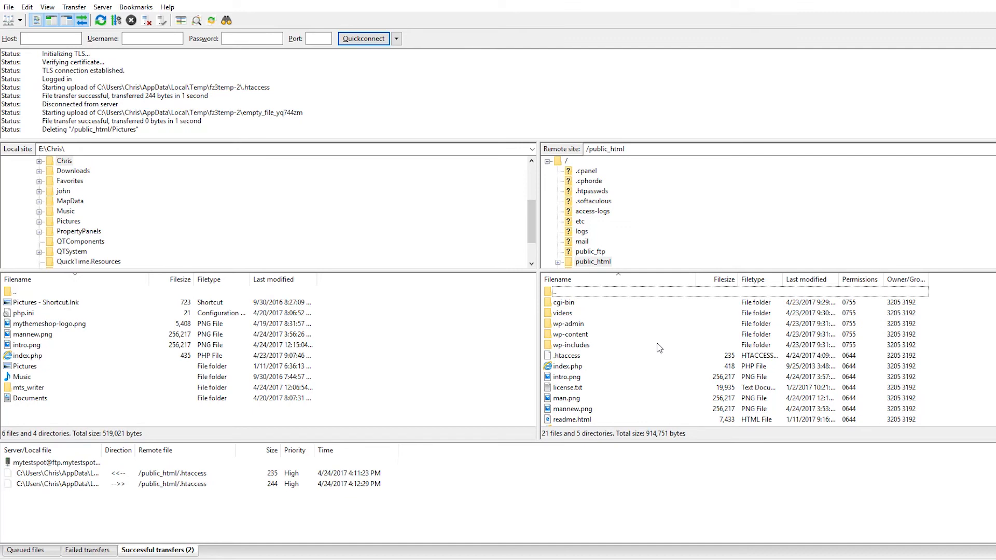
pyautogui.scroll(-3, 639, 296)
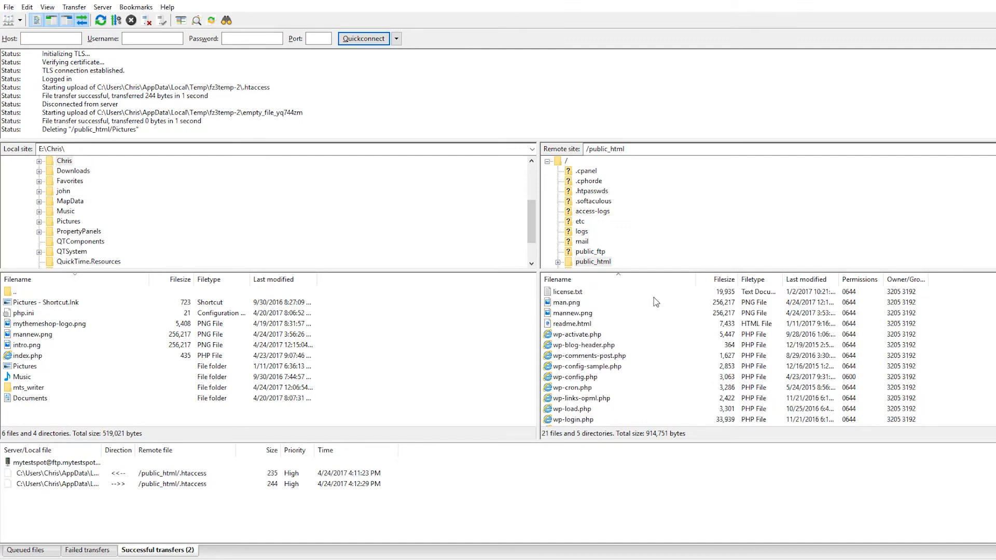
pyautogui.scroll(3, 677, 315)
pyautogui.rightClick(678, 314)
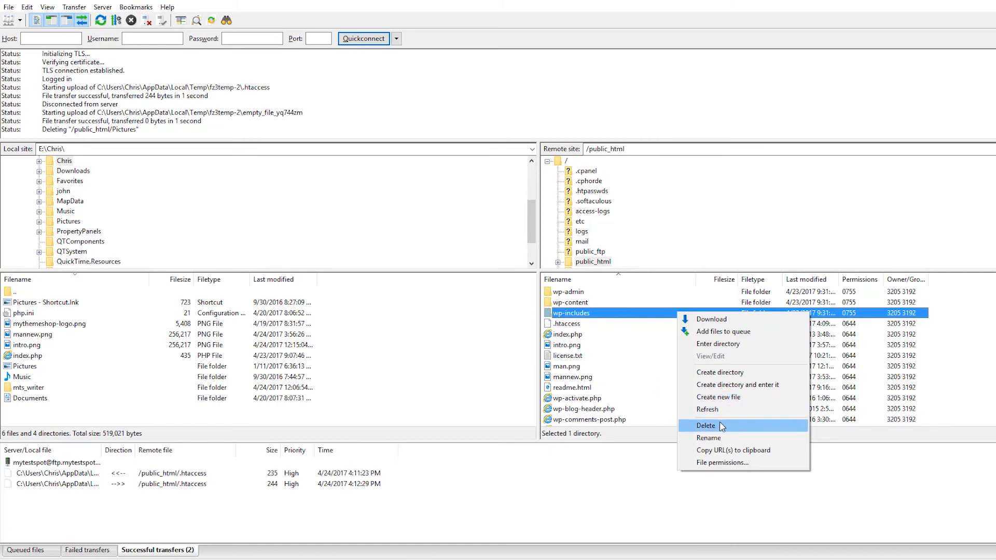
pyautogui.click(481, 369)
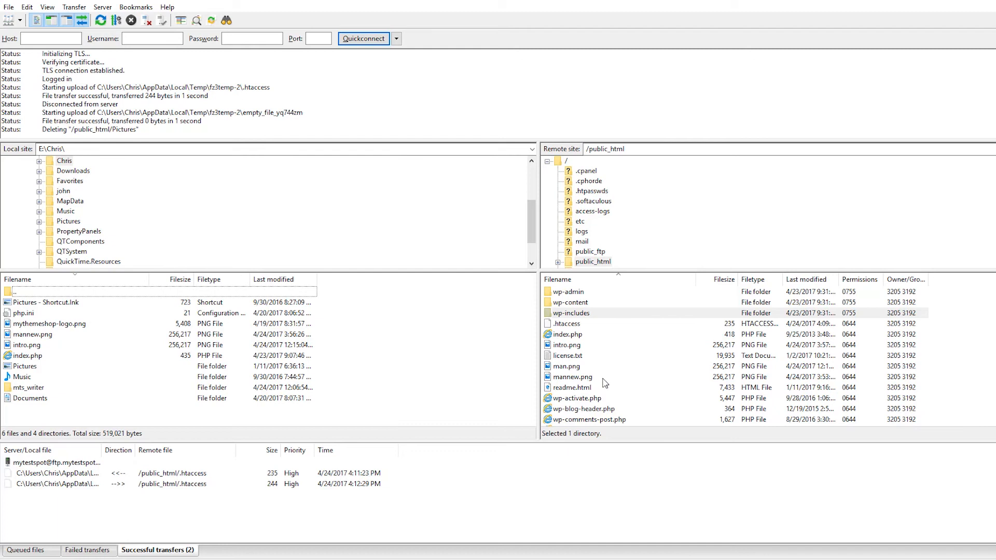
# Delete the intro.png file from the remote public_html folder.
pyautogui.click(563, 347)
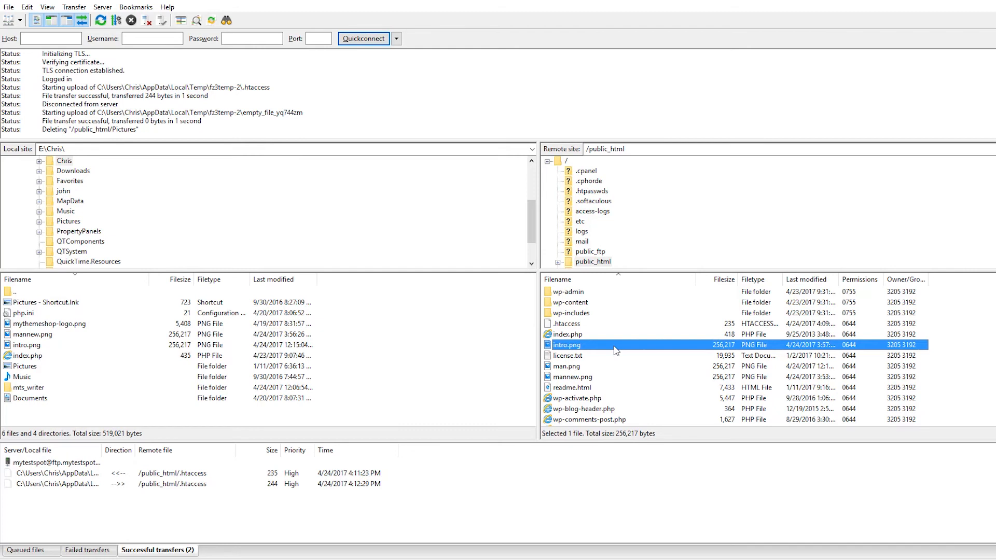
pyautogui.rightClick(615, 351)
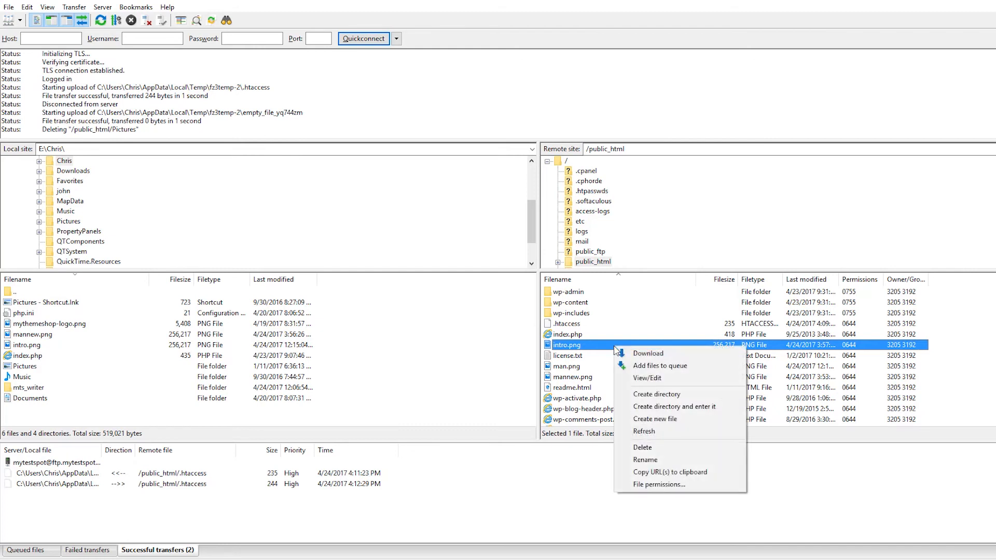
pyautogui.click(658, 449)
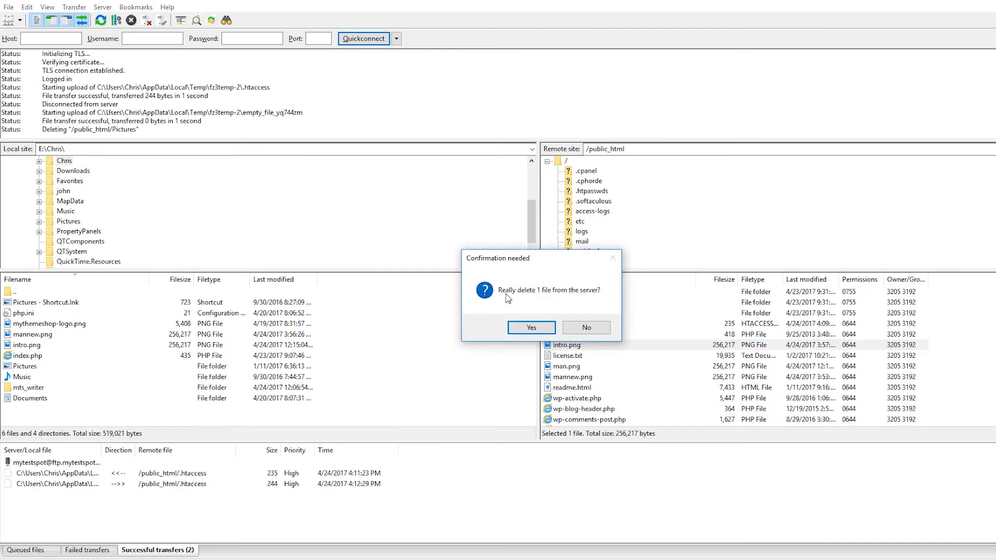
pyautogui.click(532, 327)
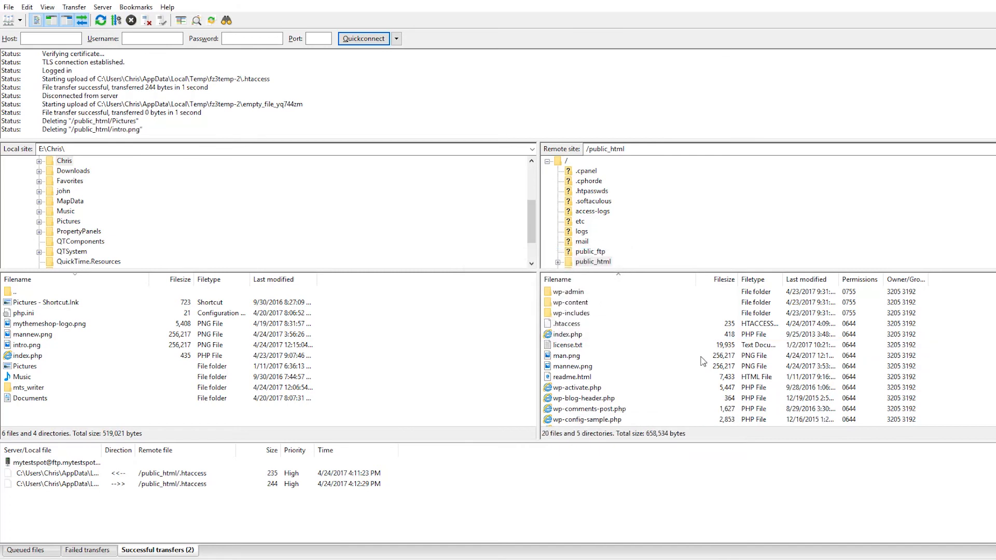
# Delete the man.png file from the remote public_html folder.
pyautogui.click(560, 358)
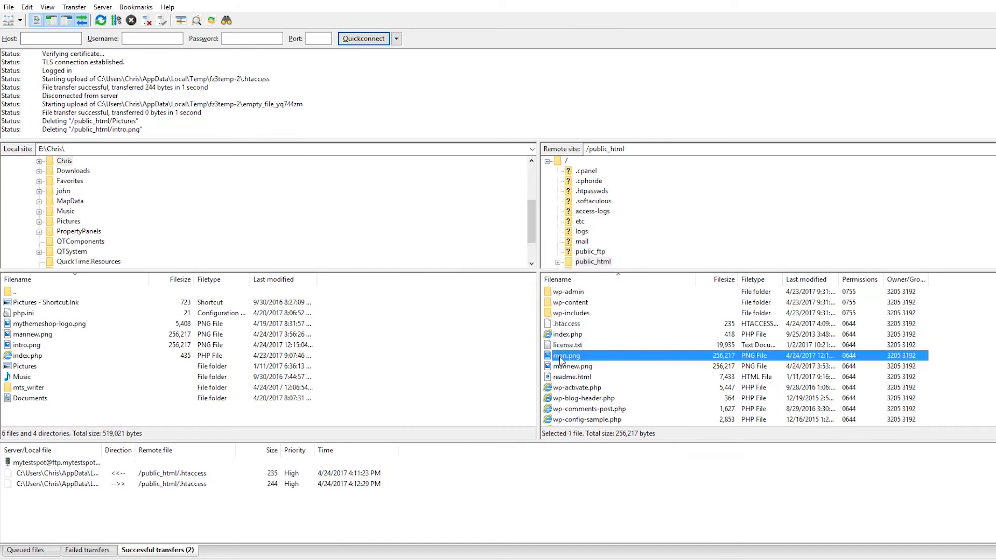
pyautogui.rightClick(617, 355)
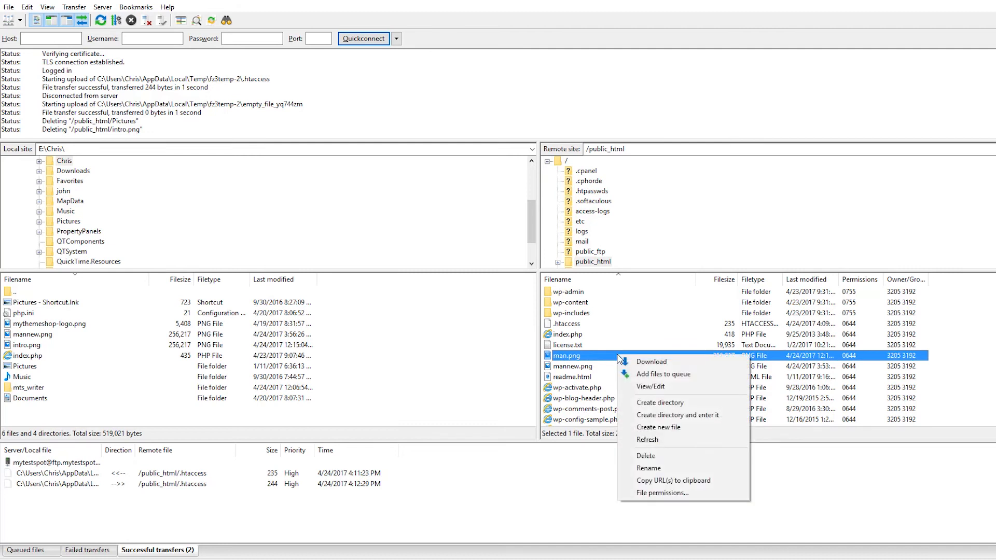
pyautogui.click(646, 458)
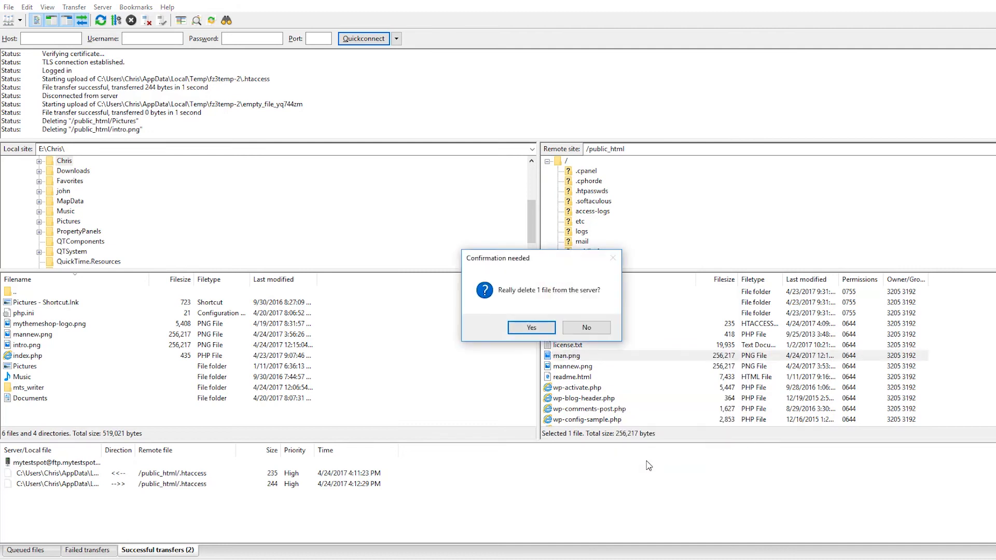
pyautogui.click(528, 325)
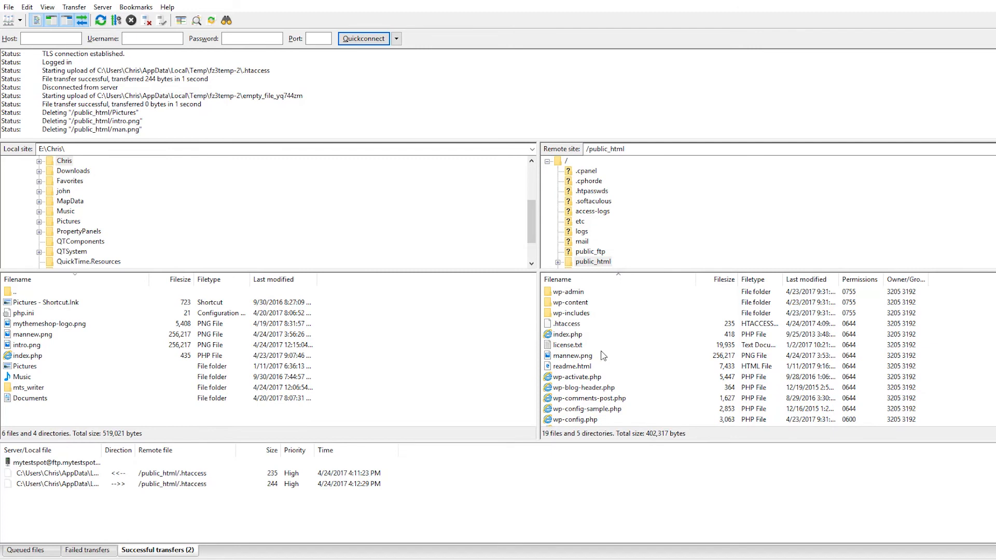
# Rename the remote mannew.png file, replacing "new" in its name with "old".
pyautogui.click(576, 358)
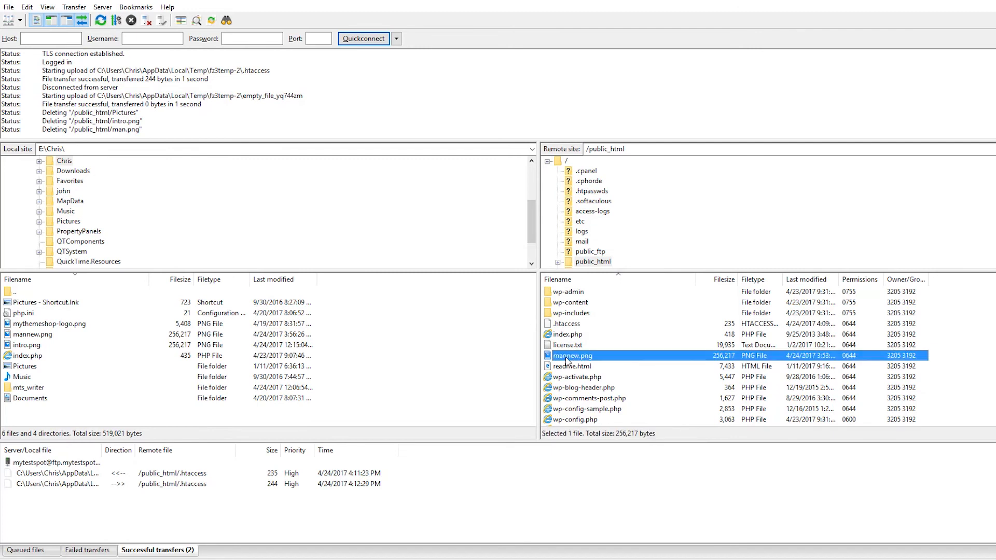
pyautogui.rightClick(590, 358)
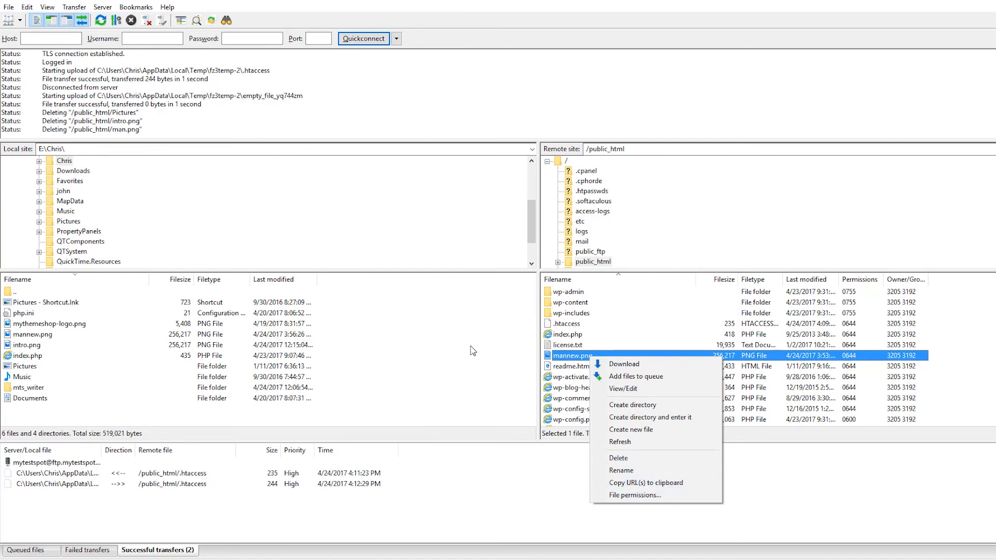
pyautogui.click(623, 471)
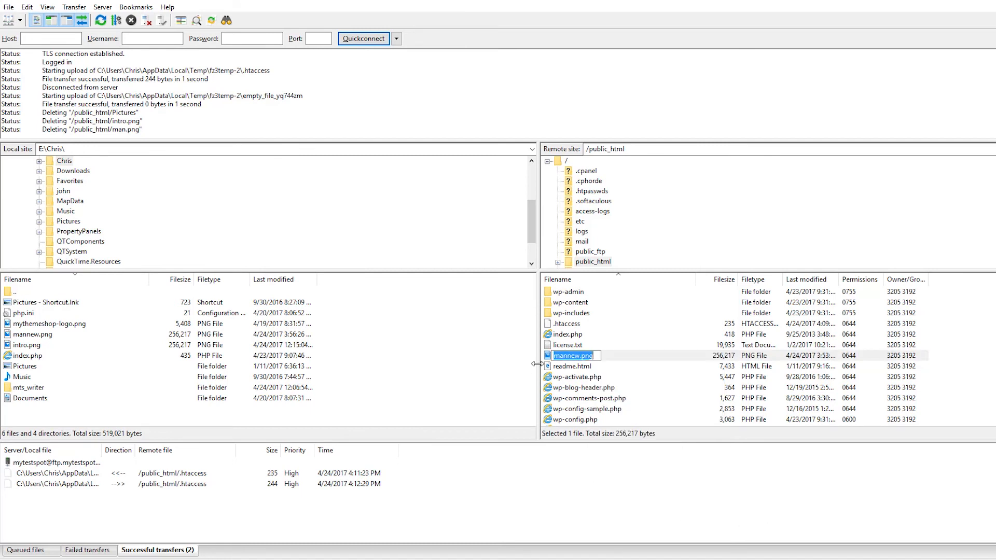
pyautogui.click(568, 357)
pyautogui.moveTo(567, 357); pyautogui.dragTo(582, 361)
pyautogui.write('old')
pyautogui.press('Return')
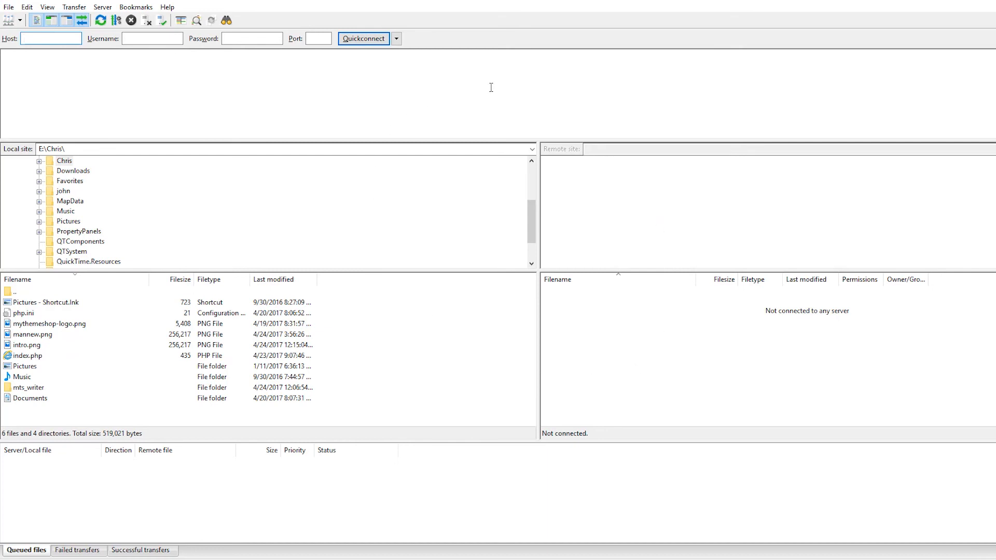
# Connect to the saved site "website" from the Site Manager.
pyautogui.click(8, 11)
pyautogui.click(36, 20)
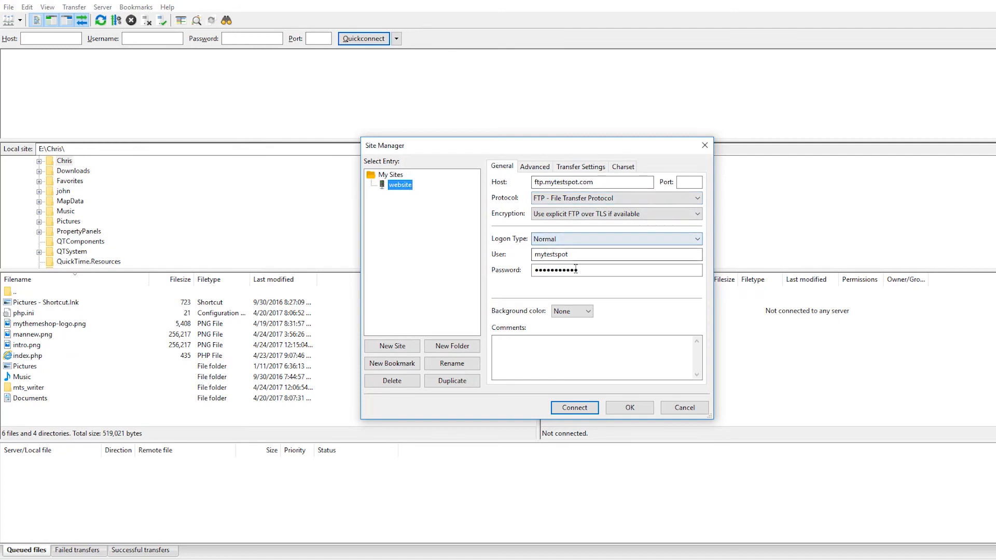
pyautogui.click(574, 410)
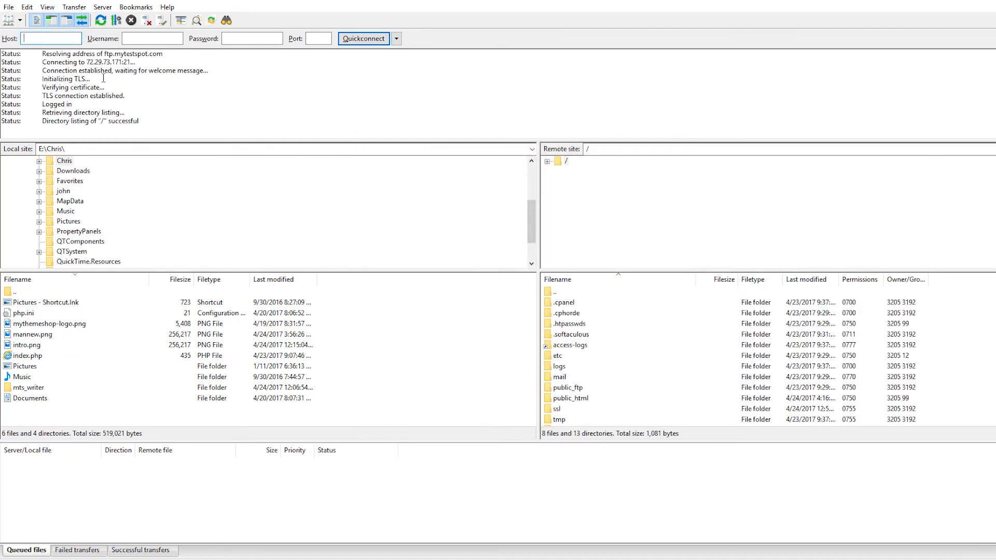
# Open the public_html folder on the remote site.
pyautogui.scroll(-1, 646, 306)
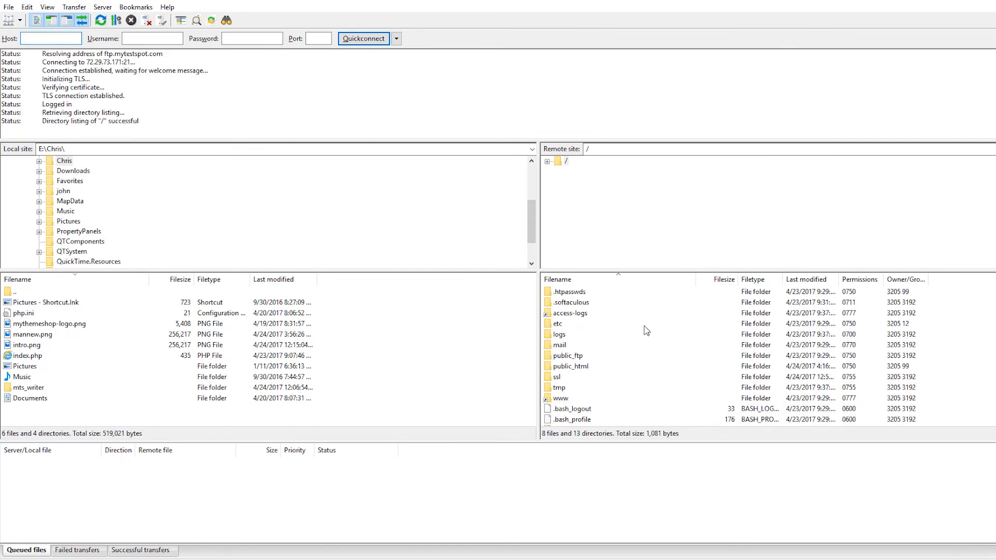
pyautogui.scroll(-1, 663, 343)
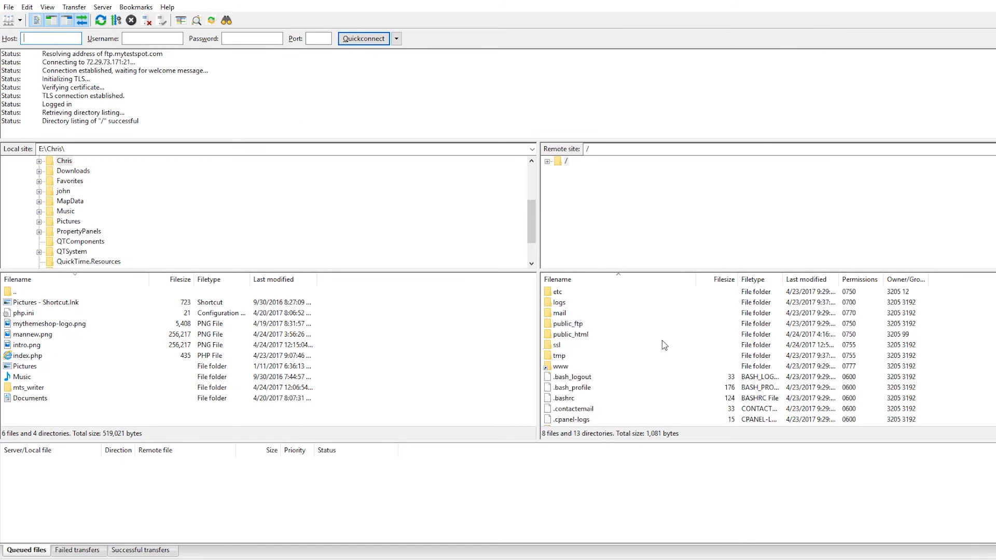
pyautogui.doubleClick(570, 335)
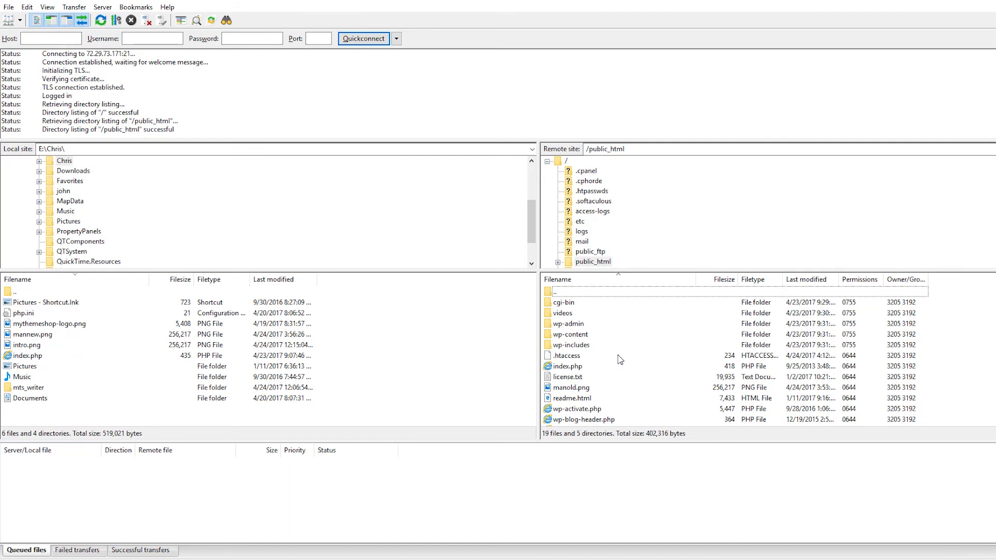
# Download manold.png from the remote public_html folder to E:\Chris and show the list of successful transfers.
pyautogui.scroll(-2, 618, 358)
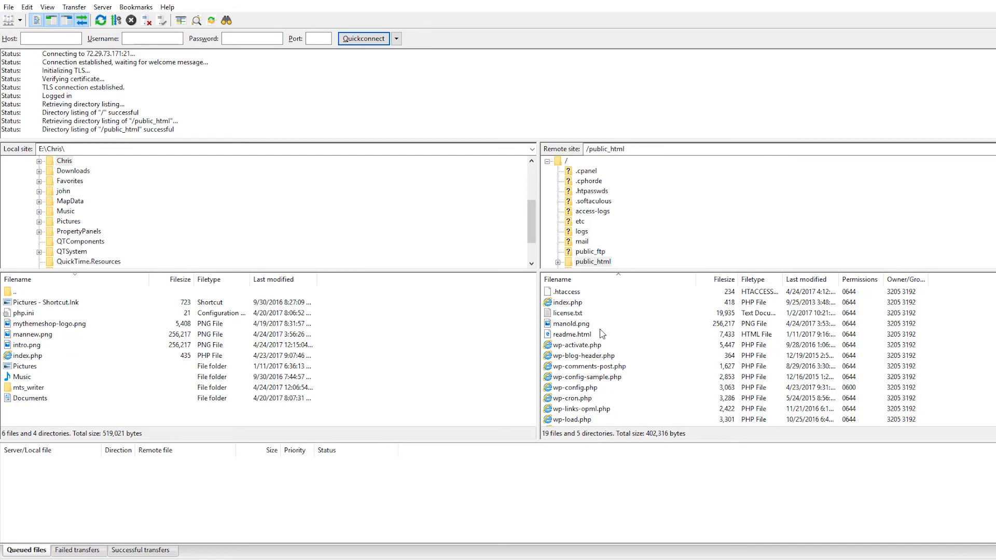
pyautogui.click(570, 325)
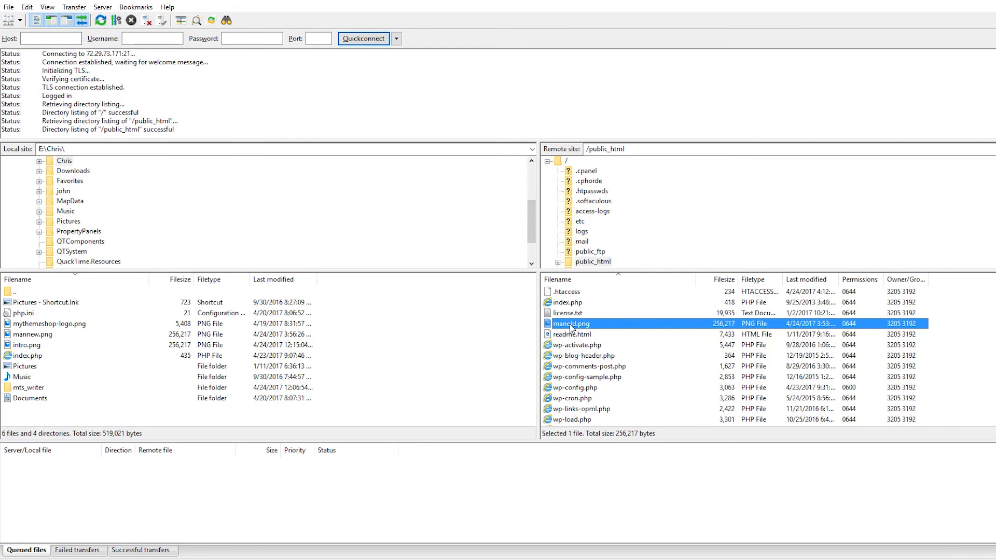
pyautogui.rightClick(570, 327)
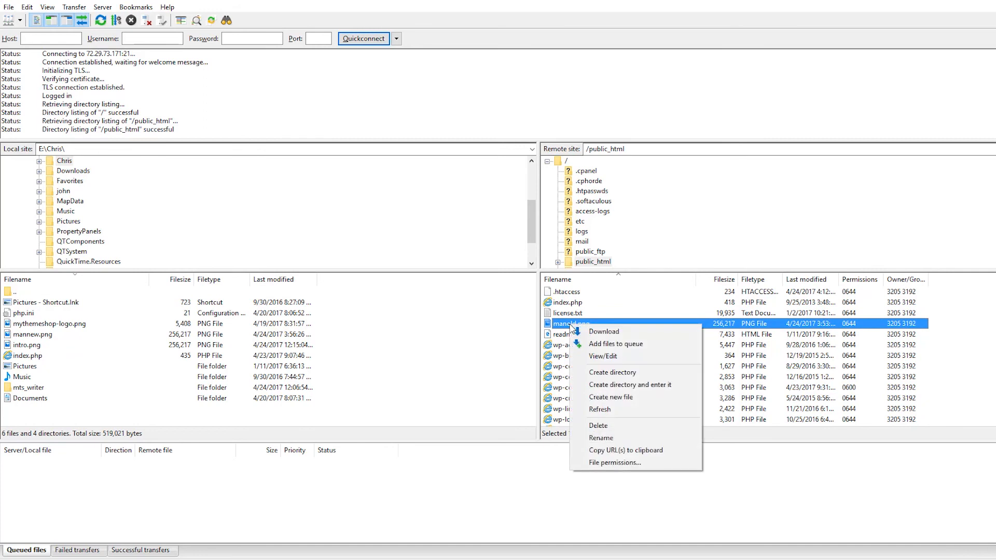
pyautogui.click(601, 332)
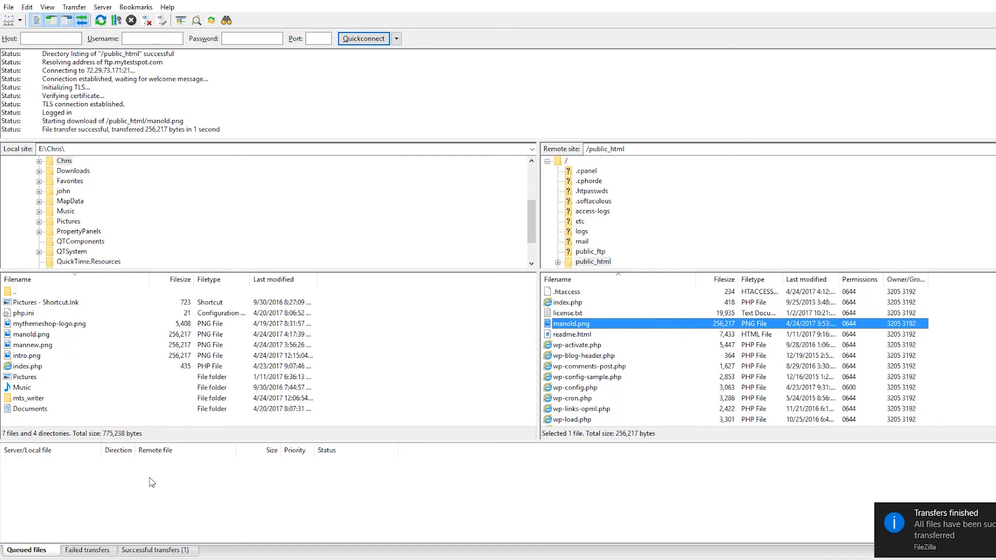
pyautogui.click(155, 550)
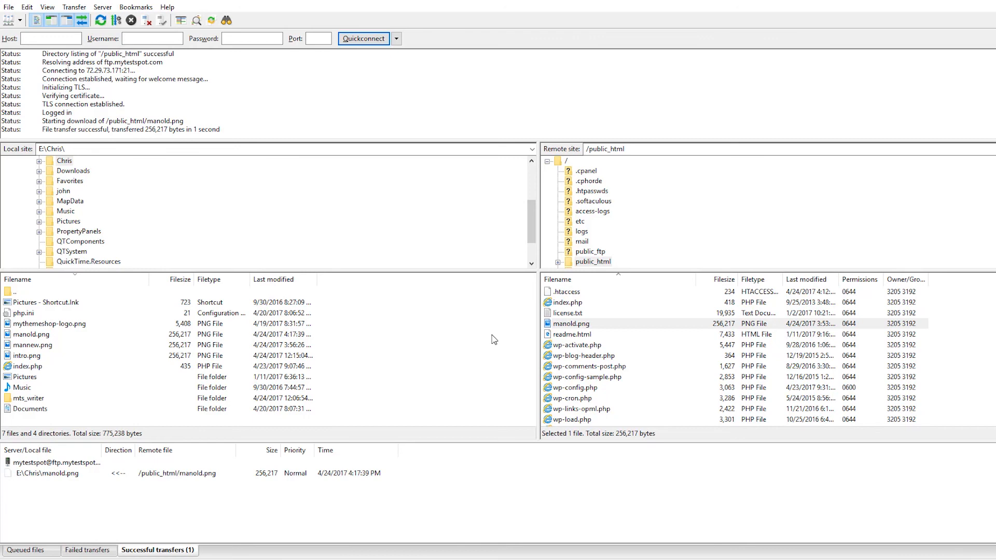
# Try to connect to the saved site "website" in a new tab with the final letter of its user name removed.
pyautogui.scroll(-2, 638, 321)
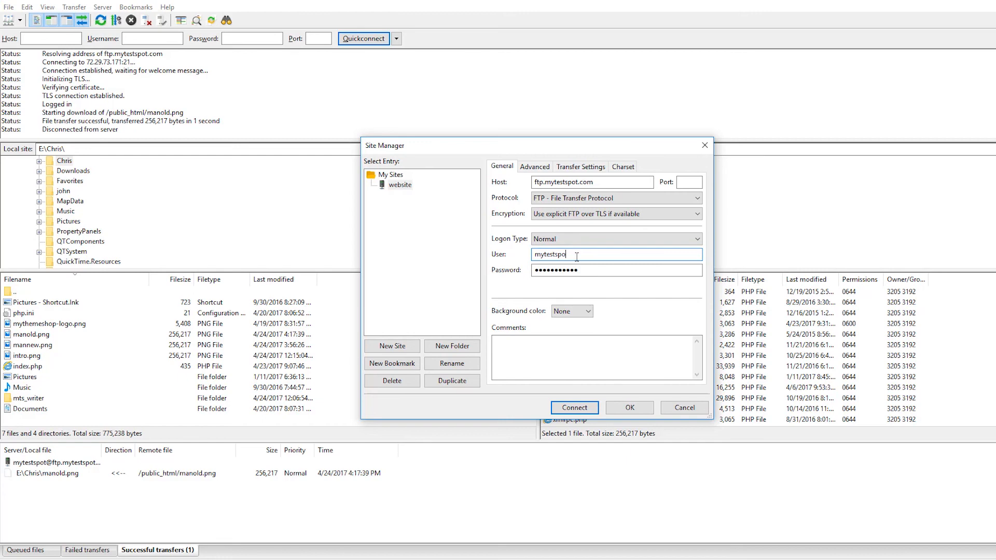
pyautogui.click(574, 409)
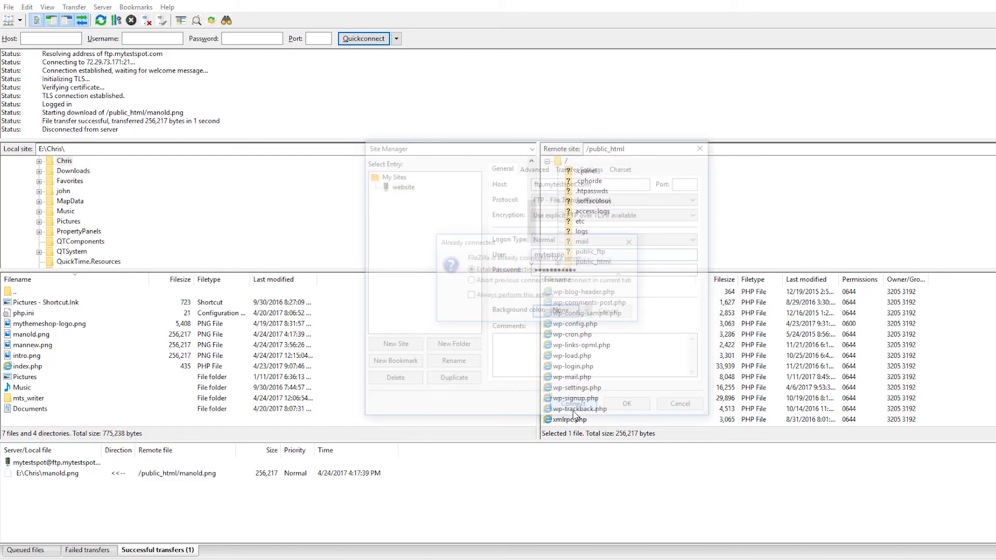
pyautogui.click(556, 312)
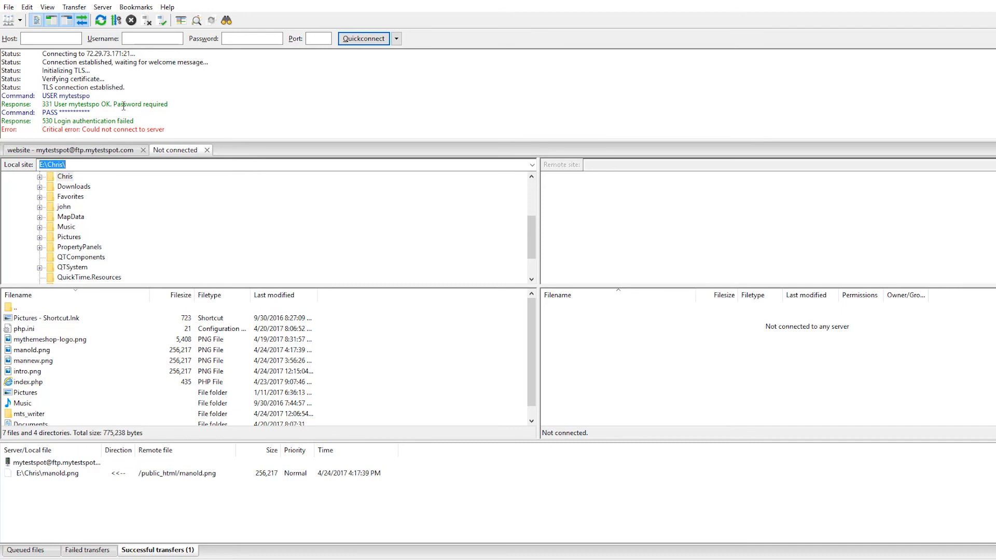
# Restore the full user name of the saved site "website", shorten its password by one character and try to connect.
pyautogui.click(8, 7)
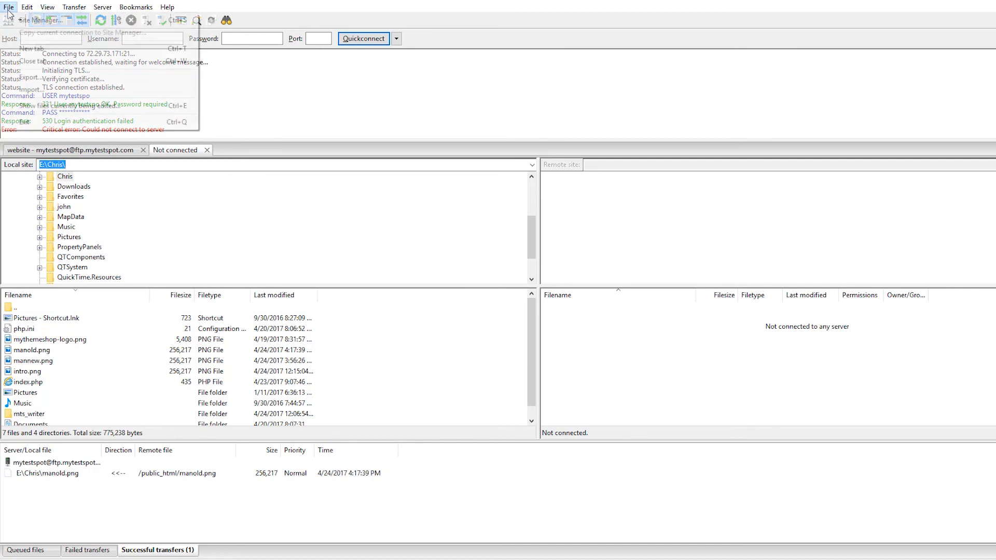
pyautogui.click(40, 20)
pyautogui.click(581, 255)
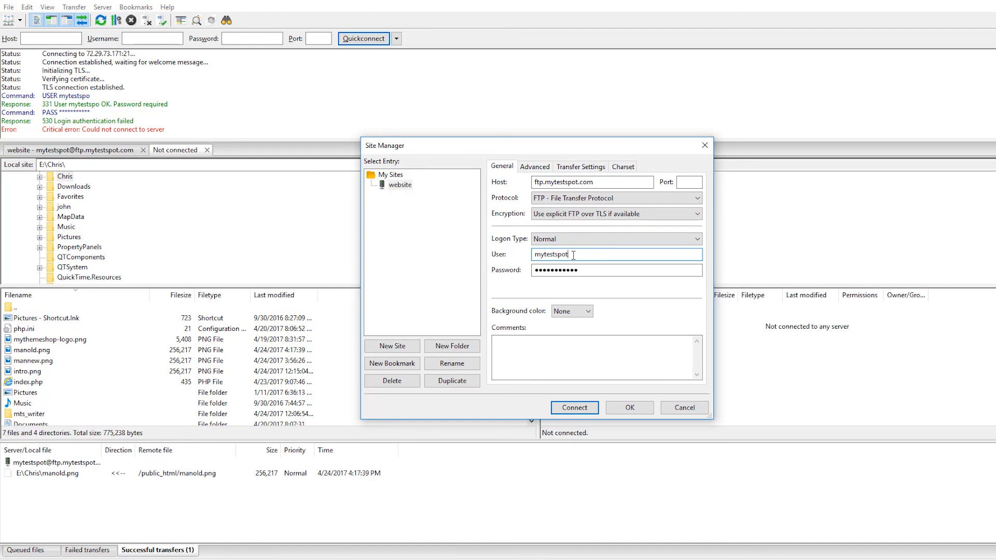
pyautogui.click(585, 269)
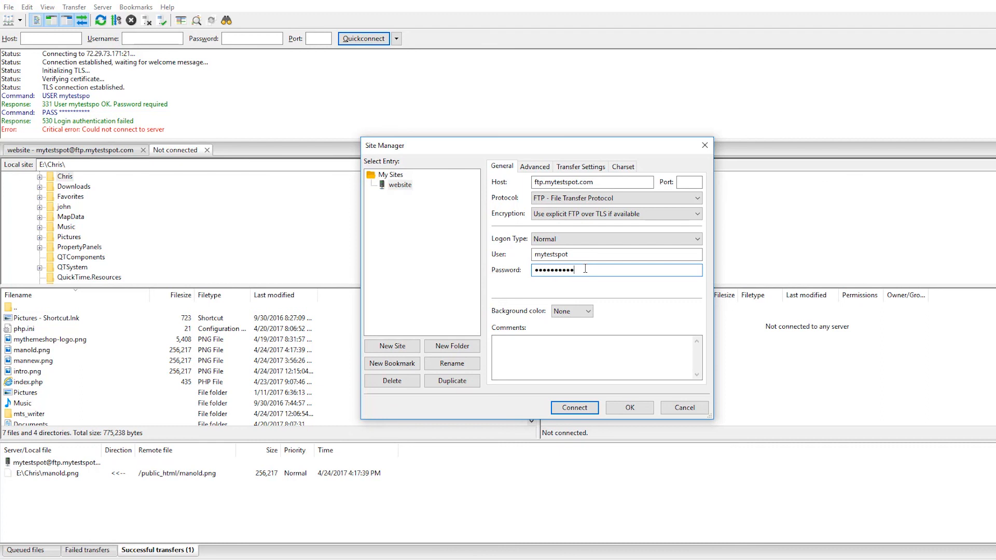
pyautogui.click(574, 408)
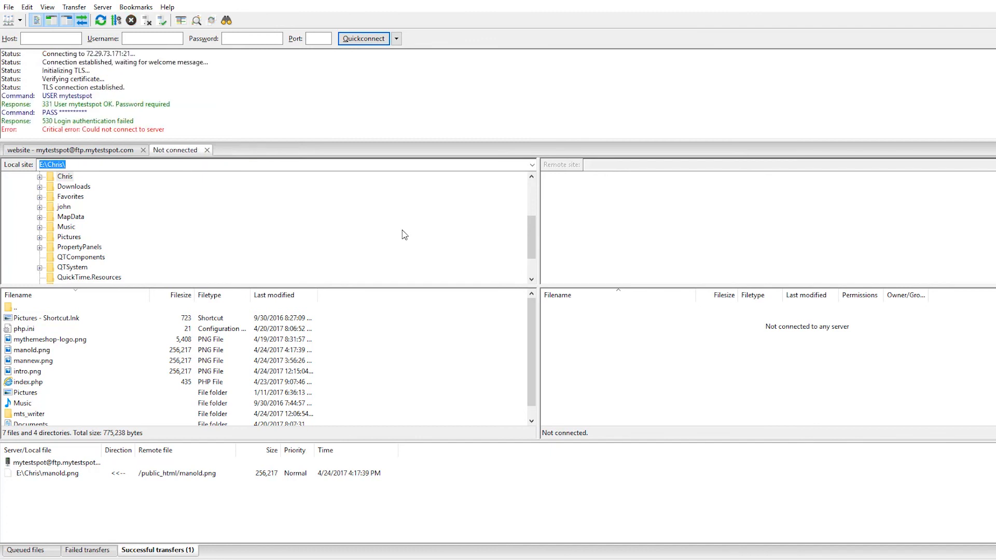
# Review the connection log, change the host of the saved site "website" to ftp.mytestspo.com and try to connect.
pyautogui.scroll(3, 176, 121)
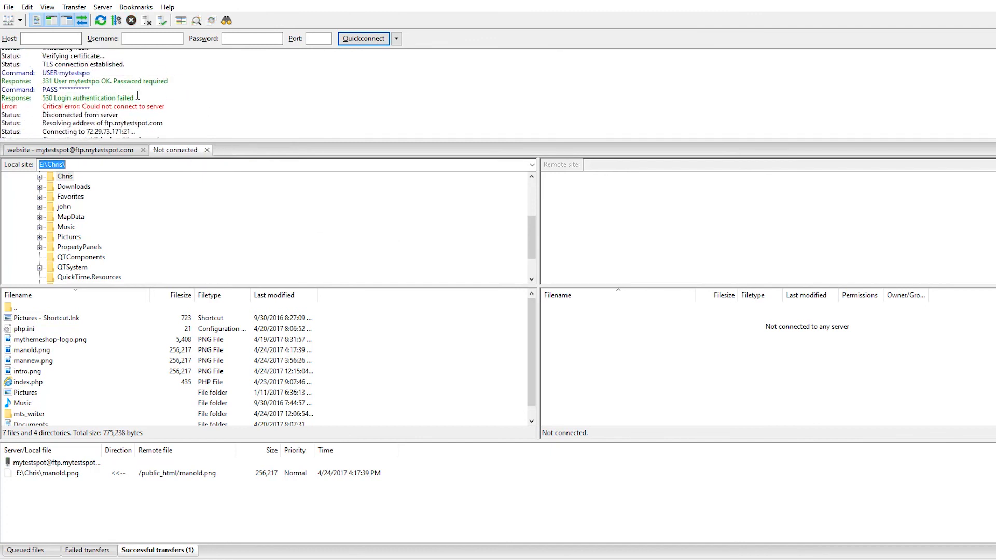
pyautogui.scroll(-3, 157, 100)
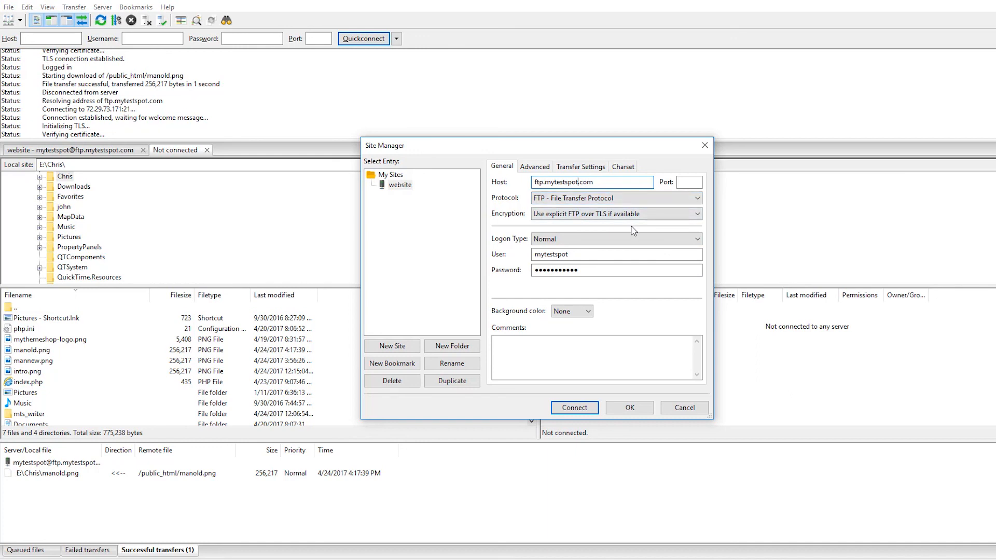
pyautogui.press('BackSpace')
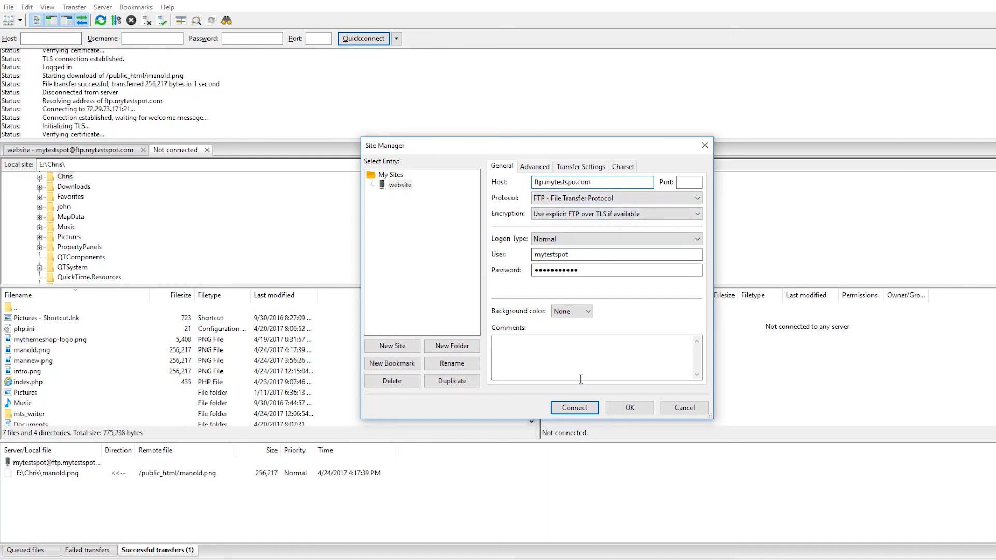
pyautogui.click(574, 408)
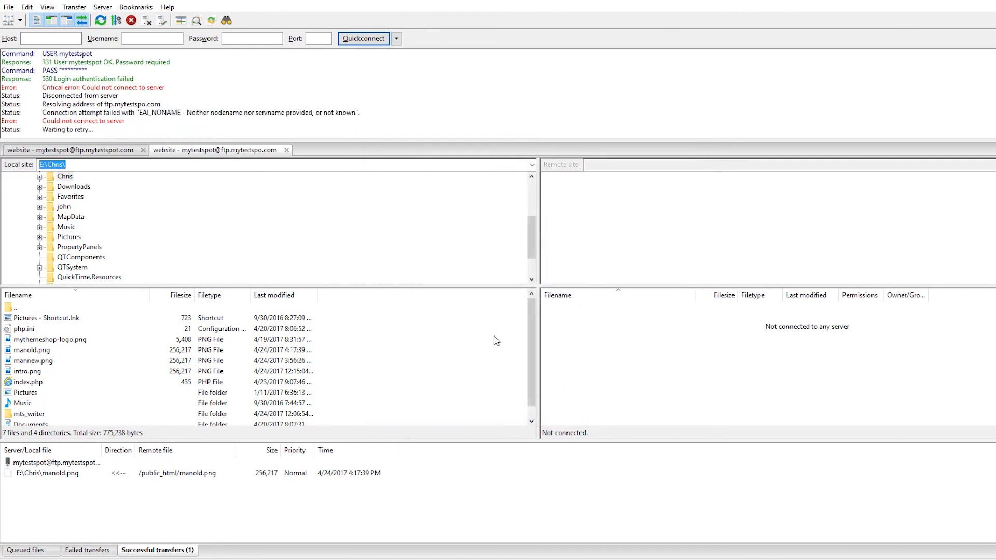